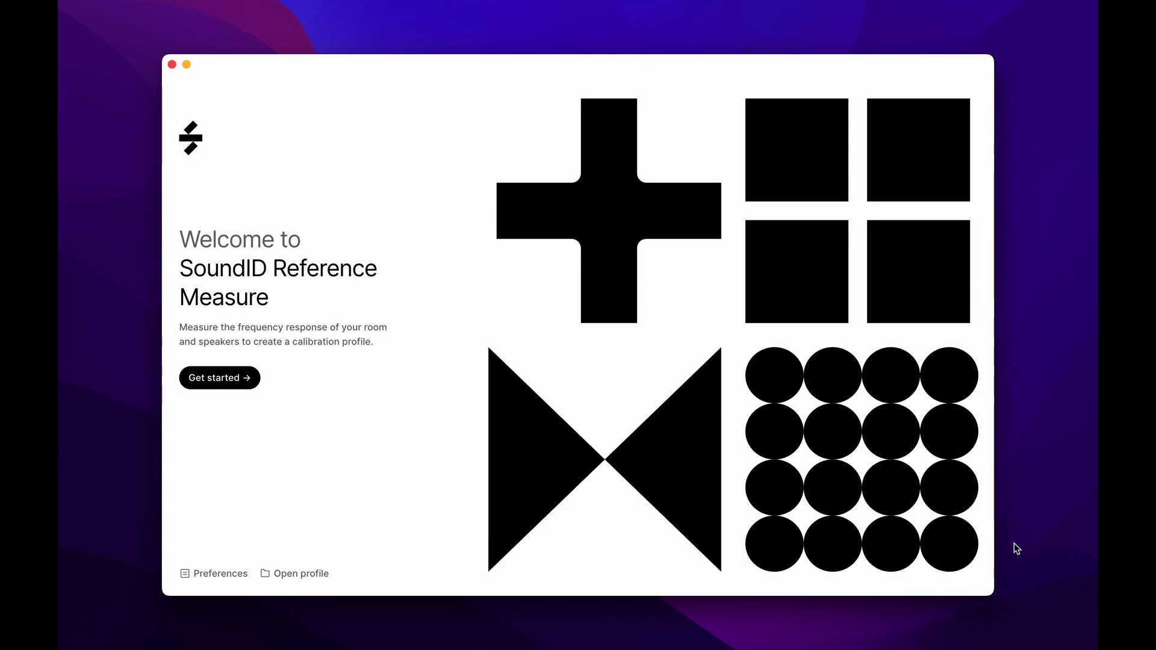
Start a new measurement from the welcome screen to reach Hardware setup's speaker configuration
left_click(246, 373)
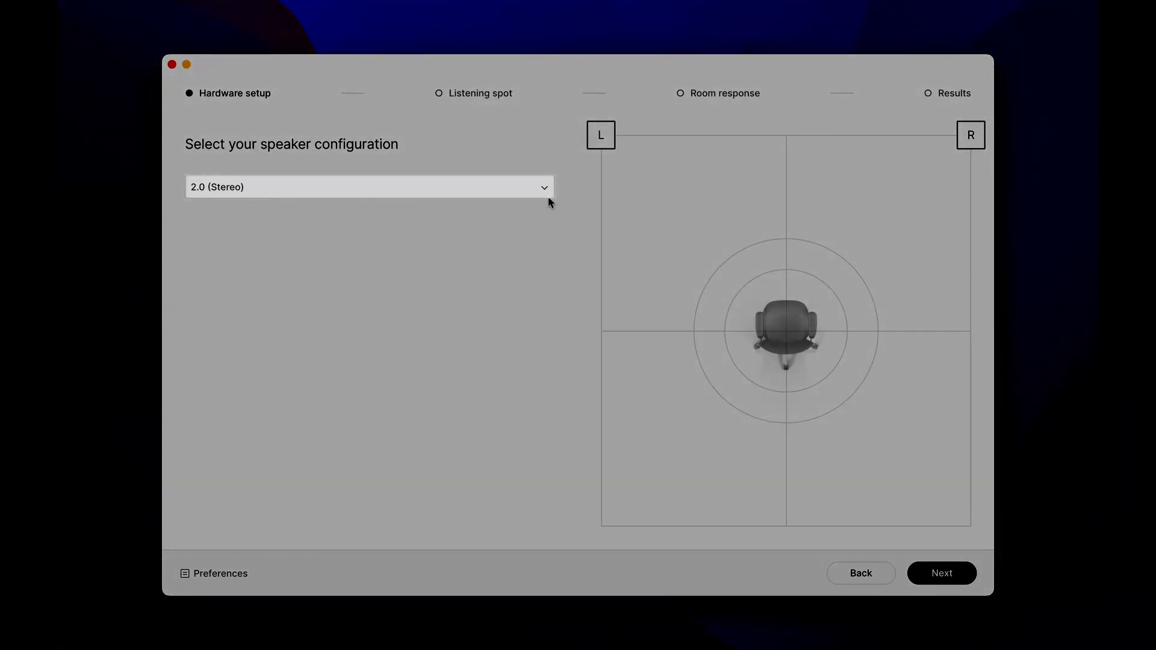
Choose the 2.0 (Stereo) speaker configuration and continue to the setup checklist
left_click(547, 193)
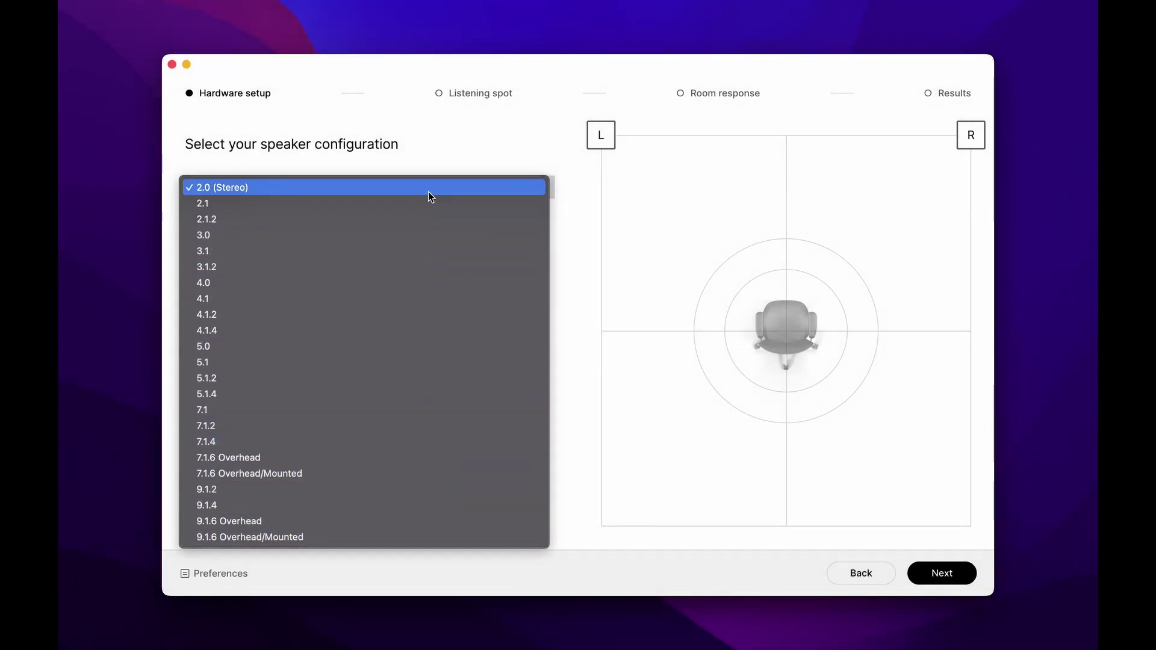
left_click(429, 193)
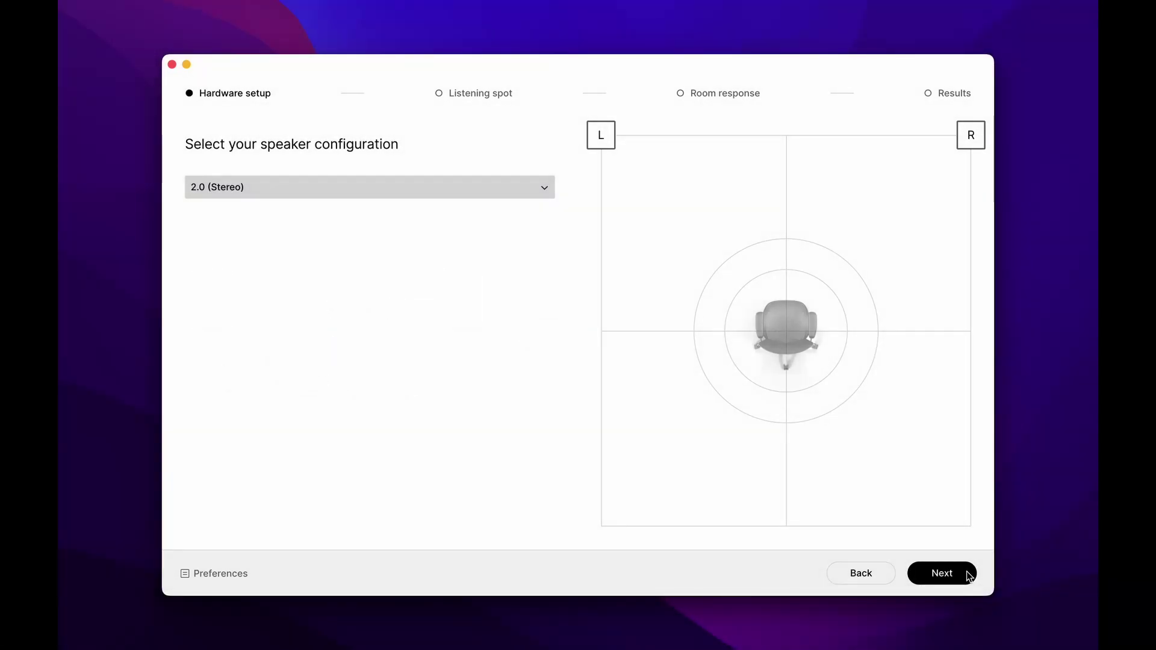
left_click(969, 575)
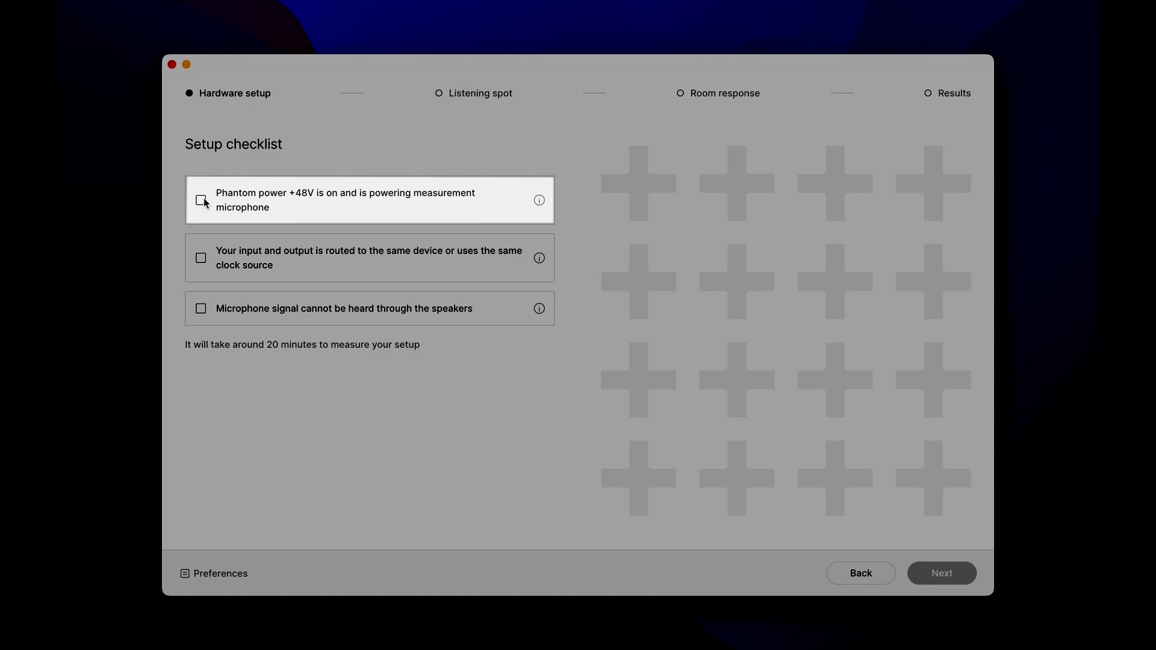
Tick the phantom power +48V and shared device/clock source checklist items
left_click(203, 201)
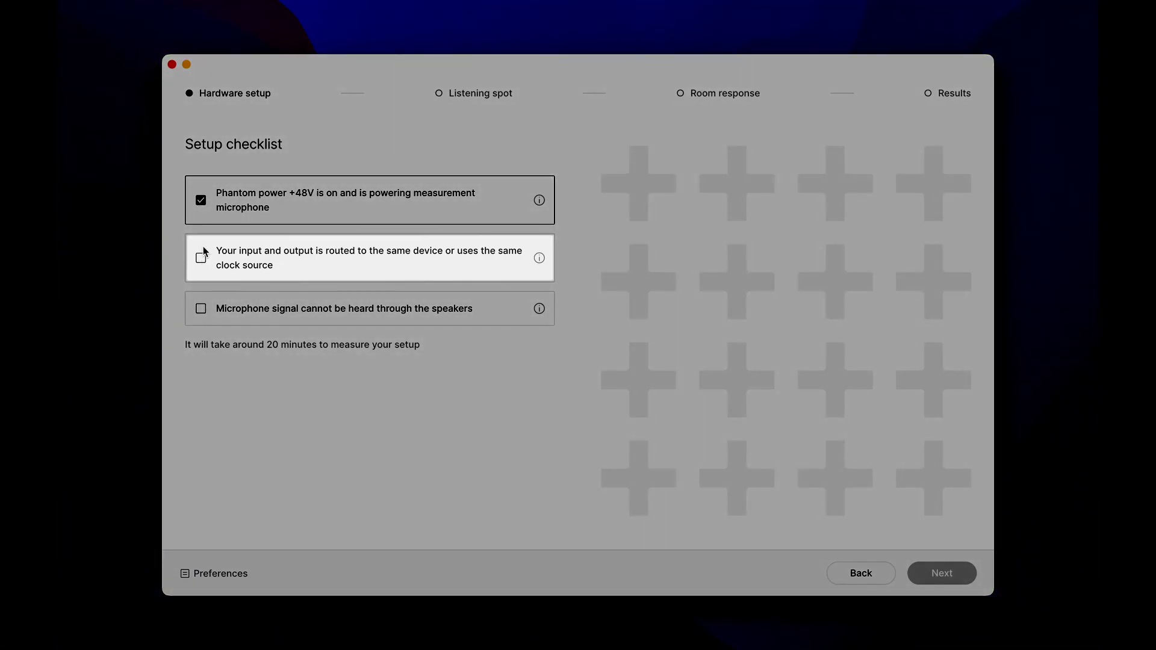
left_click(202, 255)
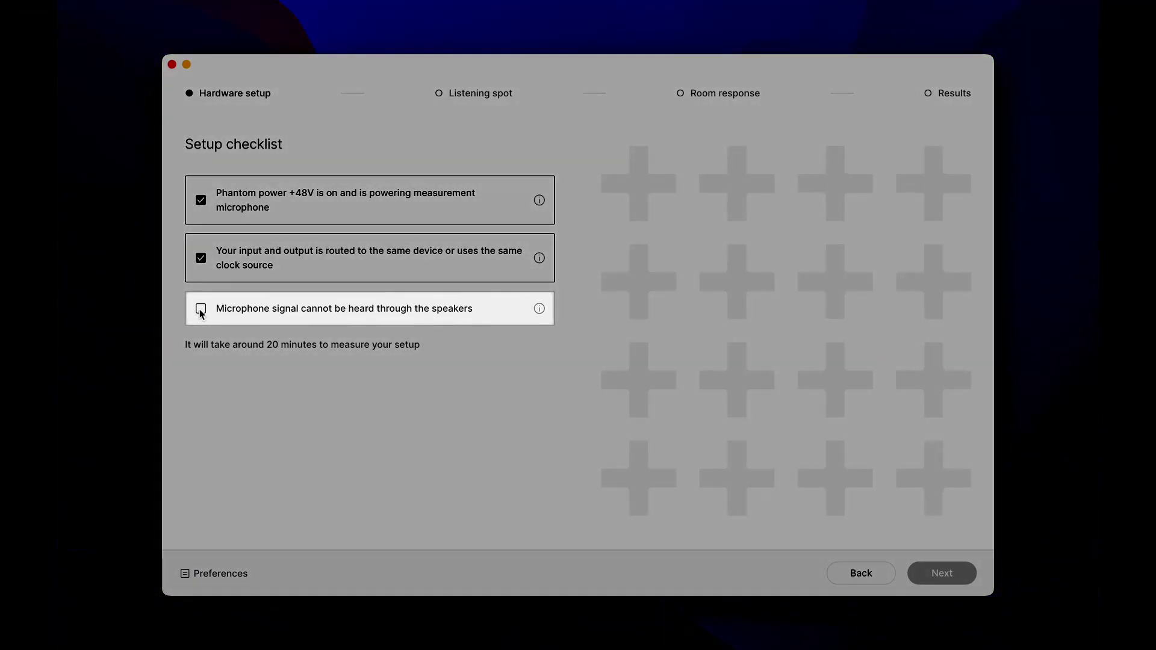
Tick the 'microphone not heard through the speakers' checklist item and quit Ableton Live
left_click(201, 310)
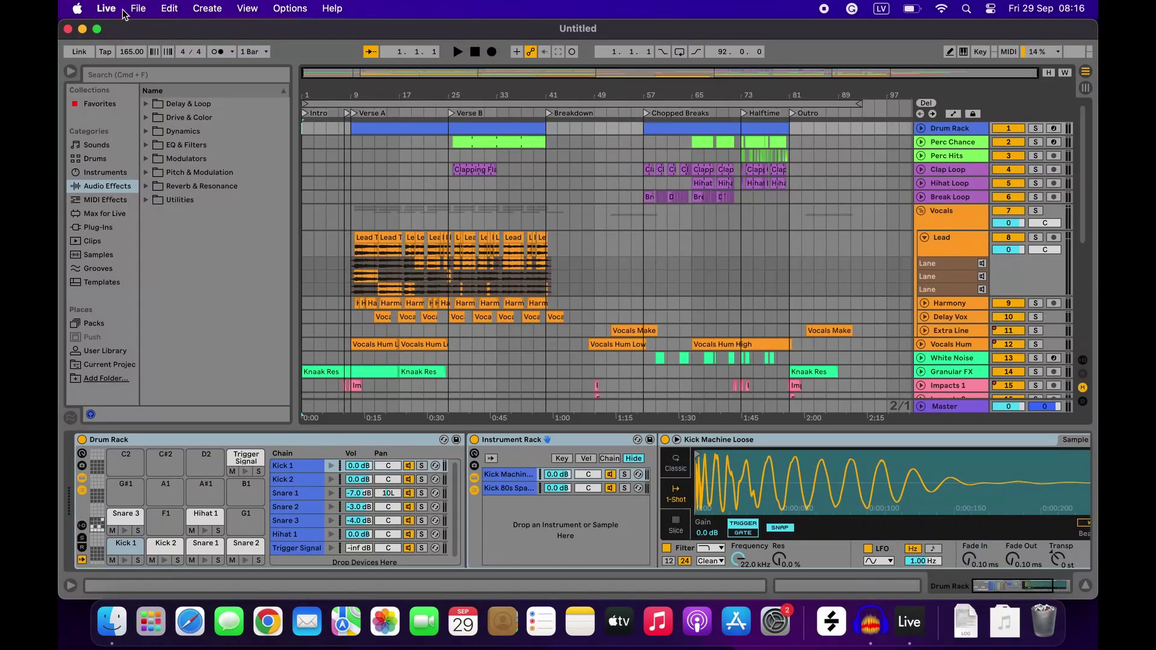
left_click(123, 9)
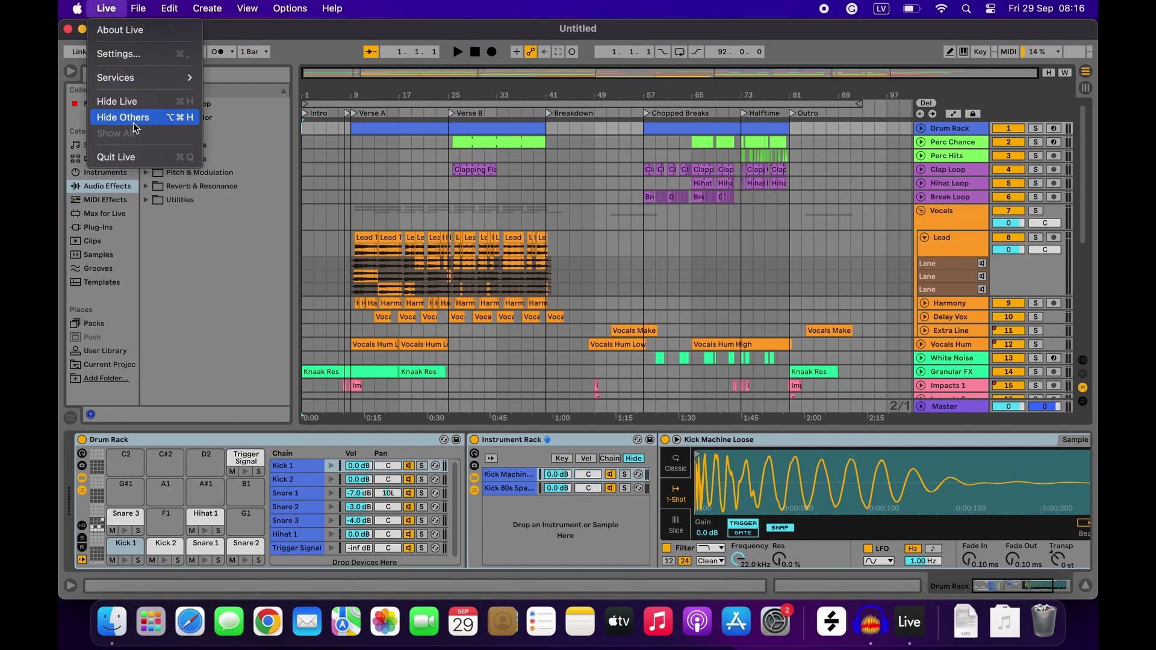
left_click(133, 157)
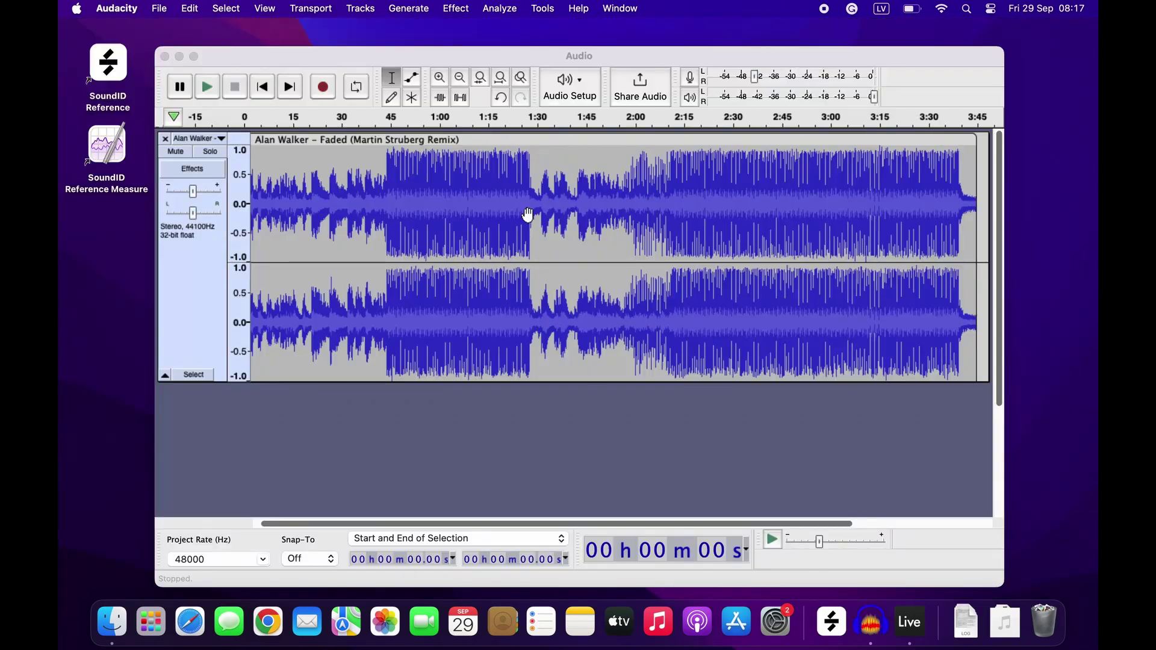
Quit Audacity without saving the changes to the Audio project
left_click(500, 61)
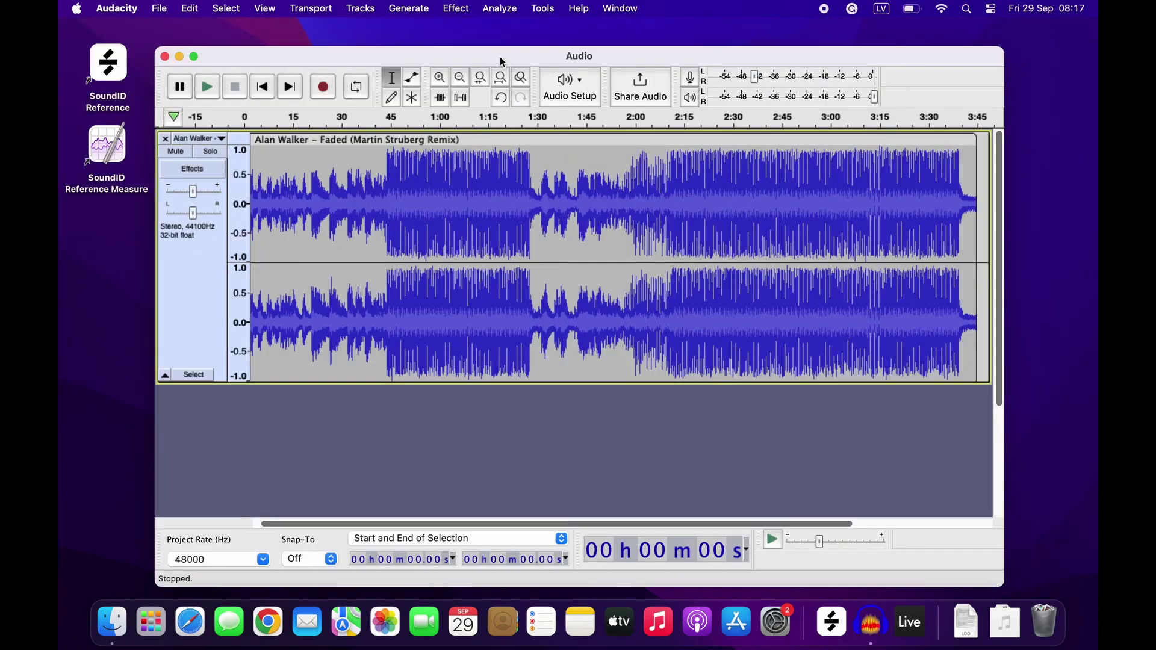
left_click(146, 9)
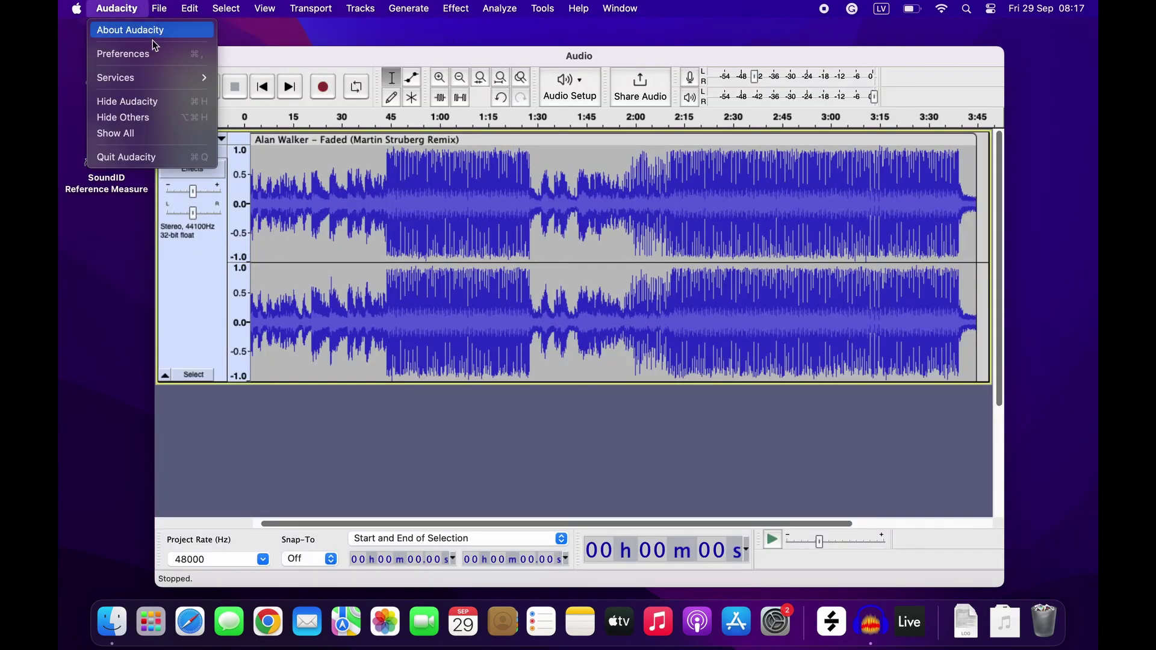
left_click(181, 158)
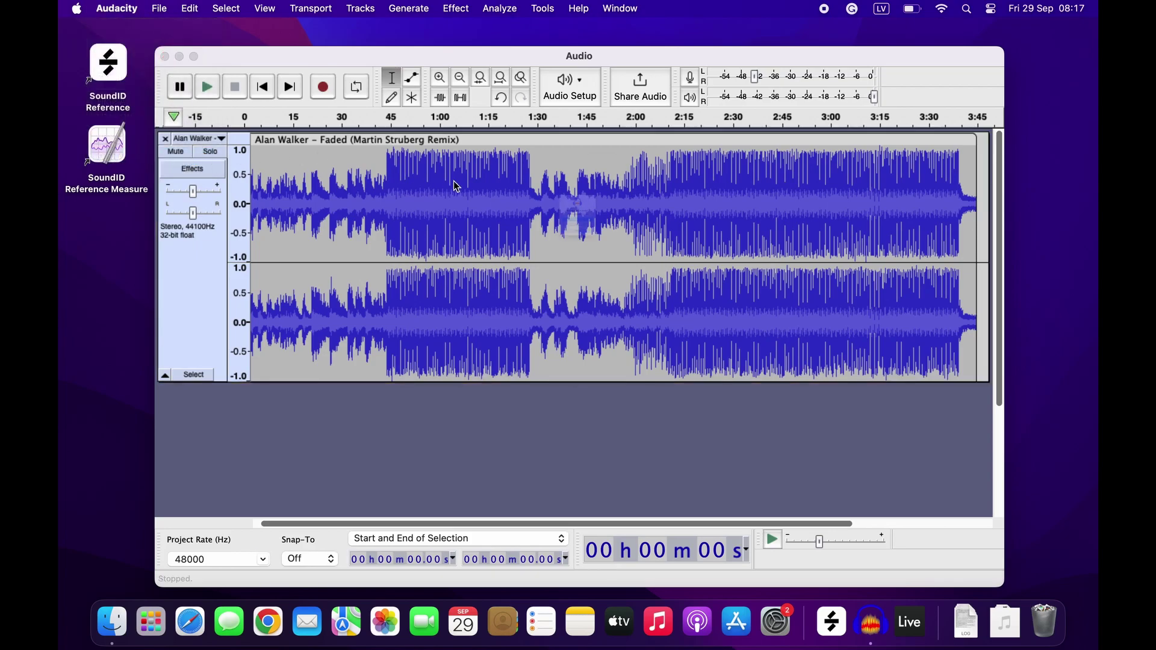
left_click(579, 261)
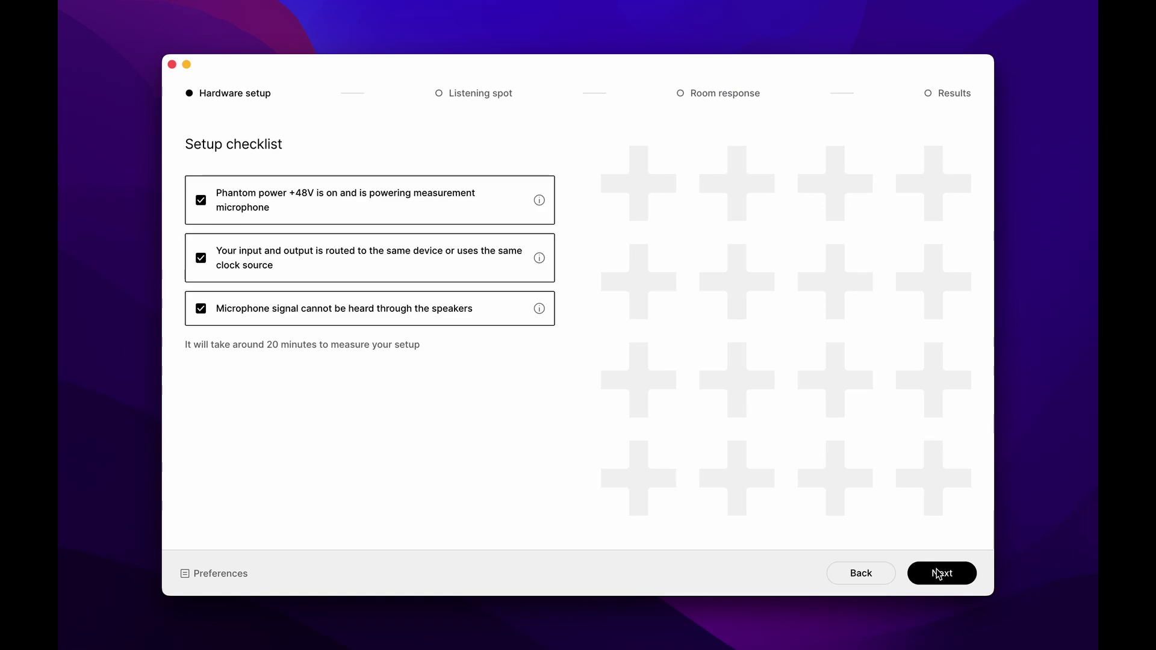
Set the microphone input channel to iD4 - Analogue 1
left_click(937, 573)
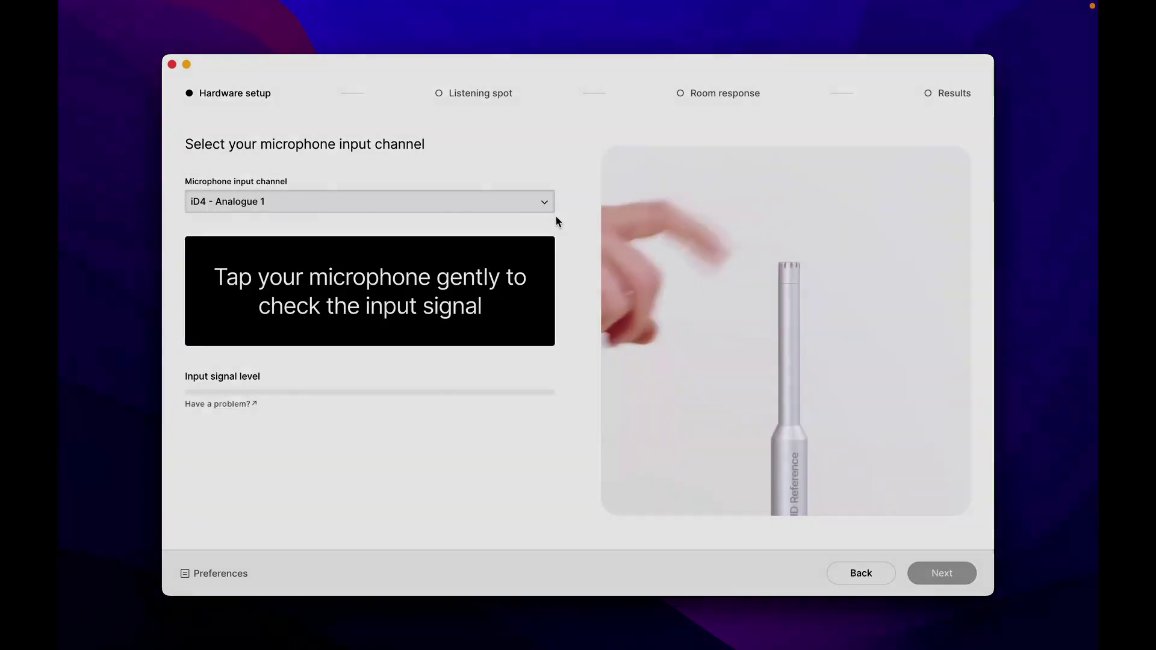
left_click(545, 202)
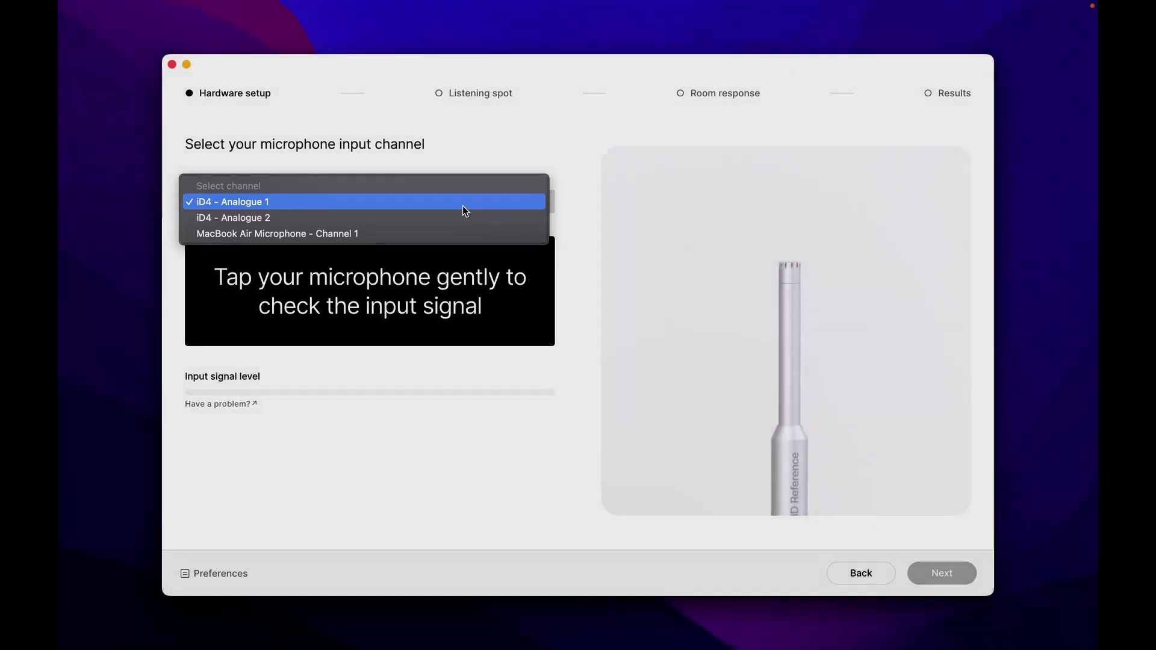
left_click(463, 206)
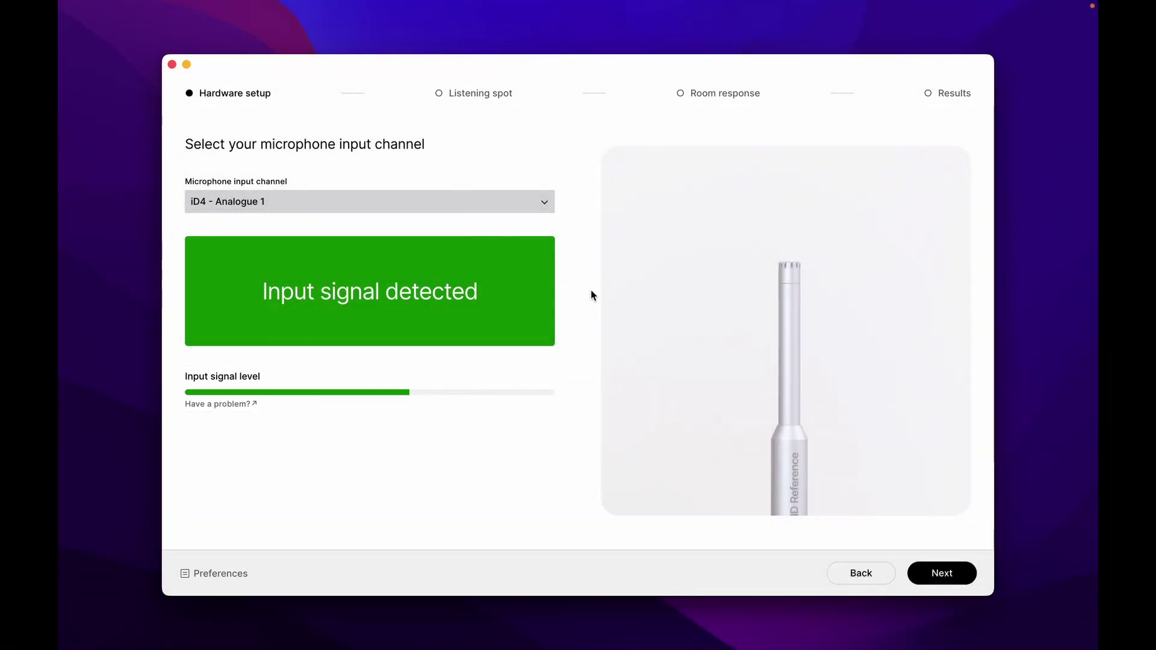
Enter the individual microphone ID and keep SoundID Reference microphone as the measurement mic
left_click(974, 577)
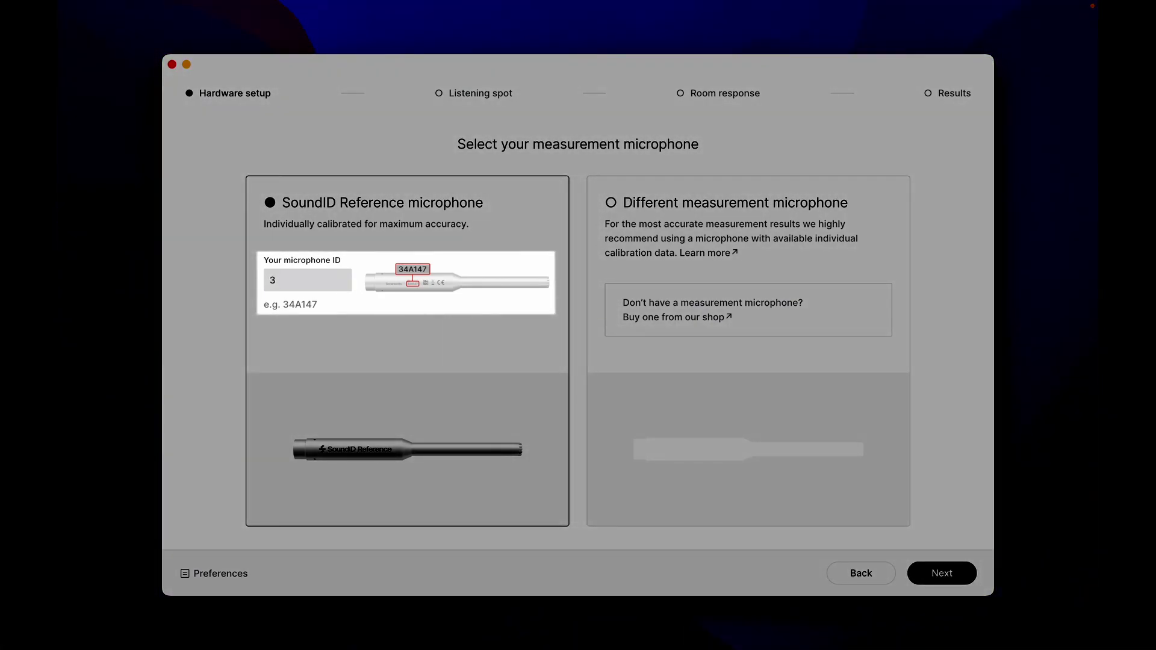
type("7W")
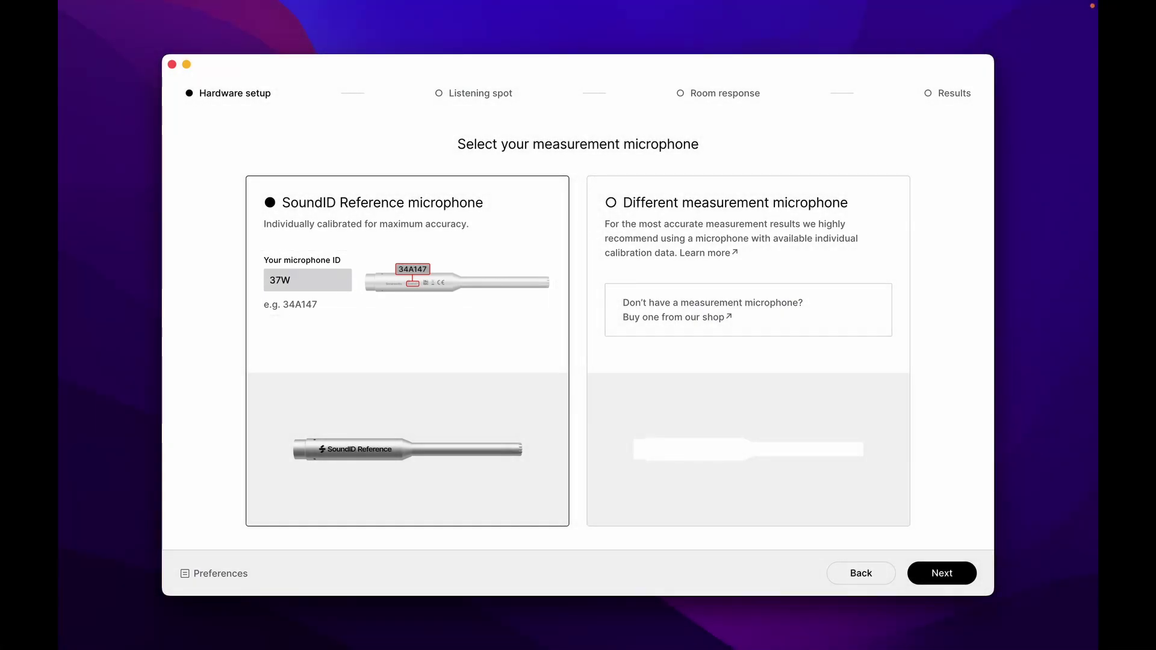
type("178")
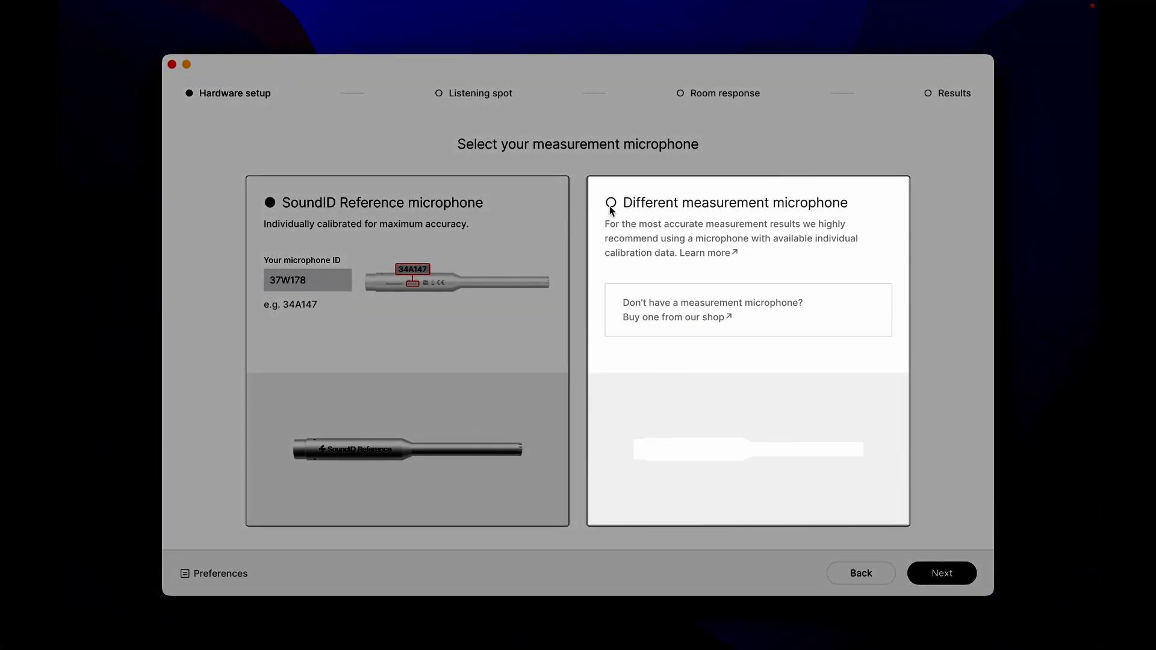
left_click(611, 204)
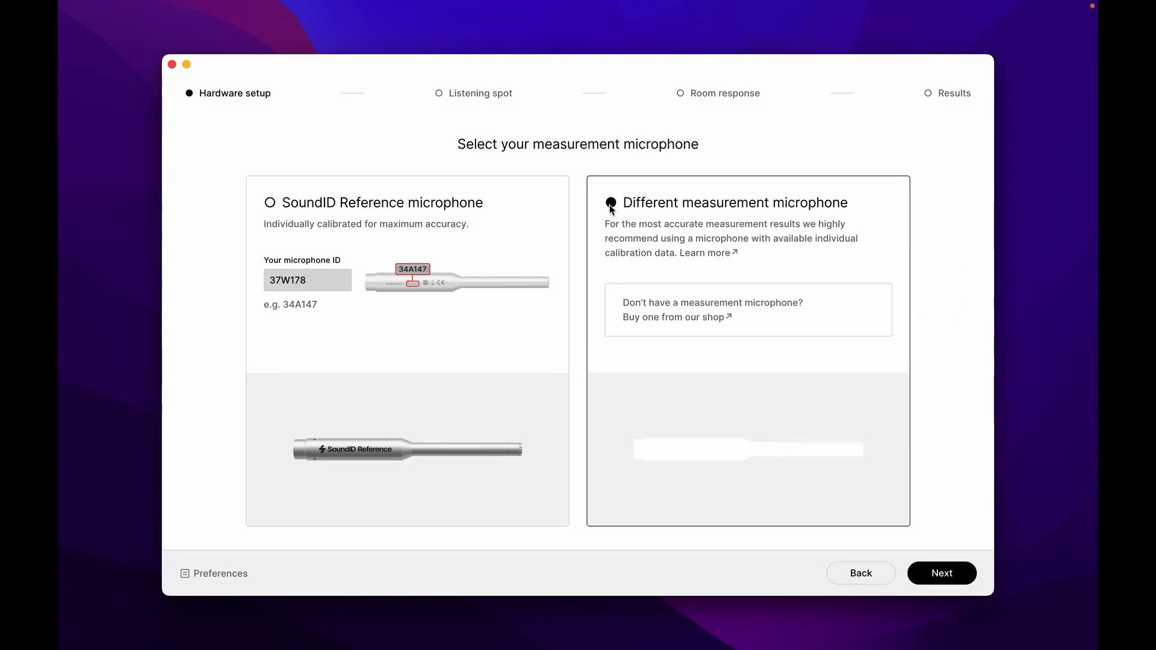
left_click(275, 202)
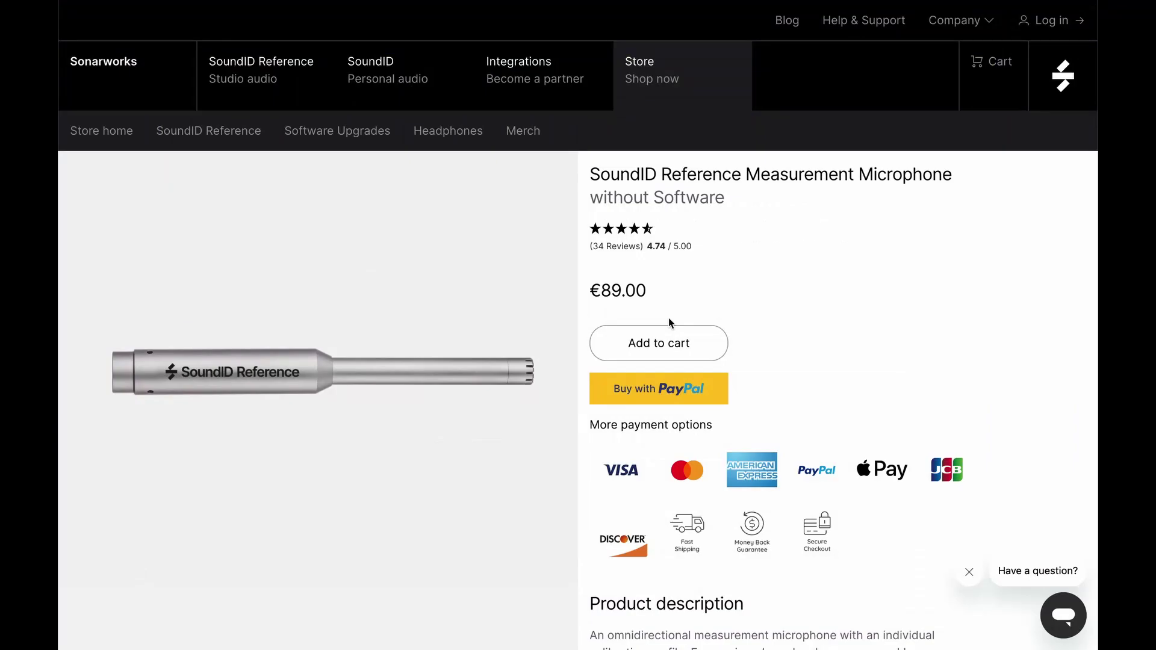
scroll(668, 316, "down", 5)
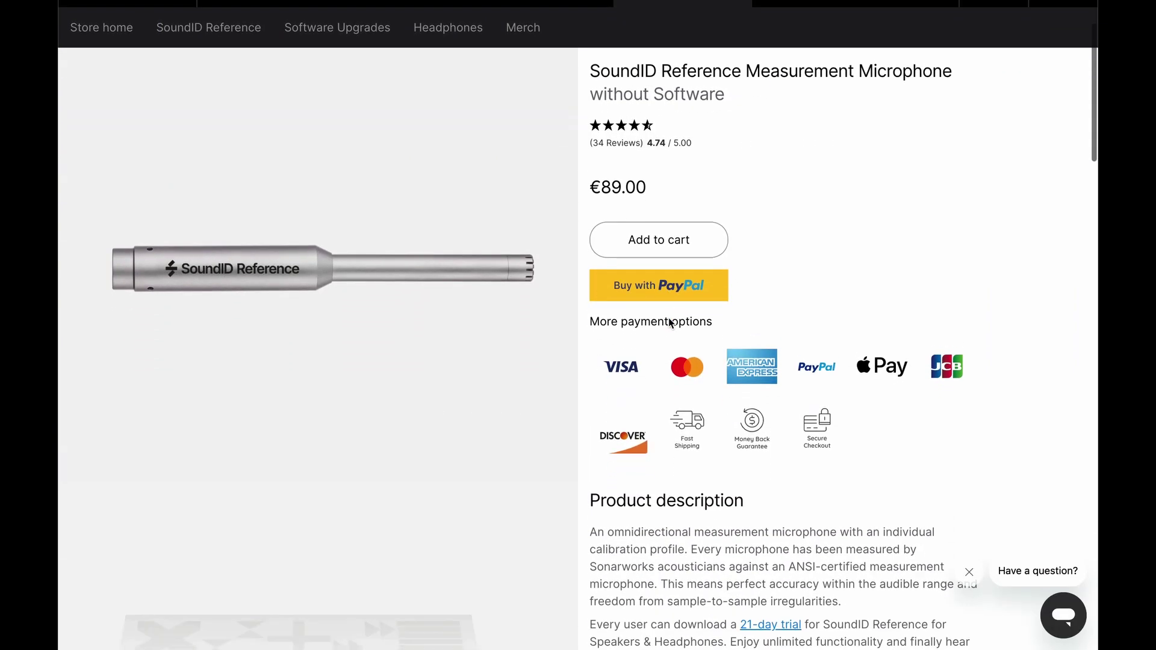
scroll(668, 319, "down", 10)
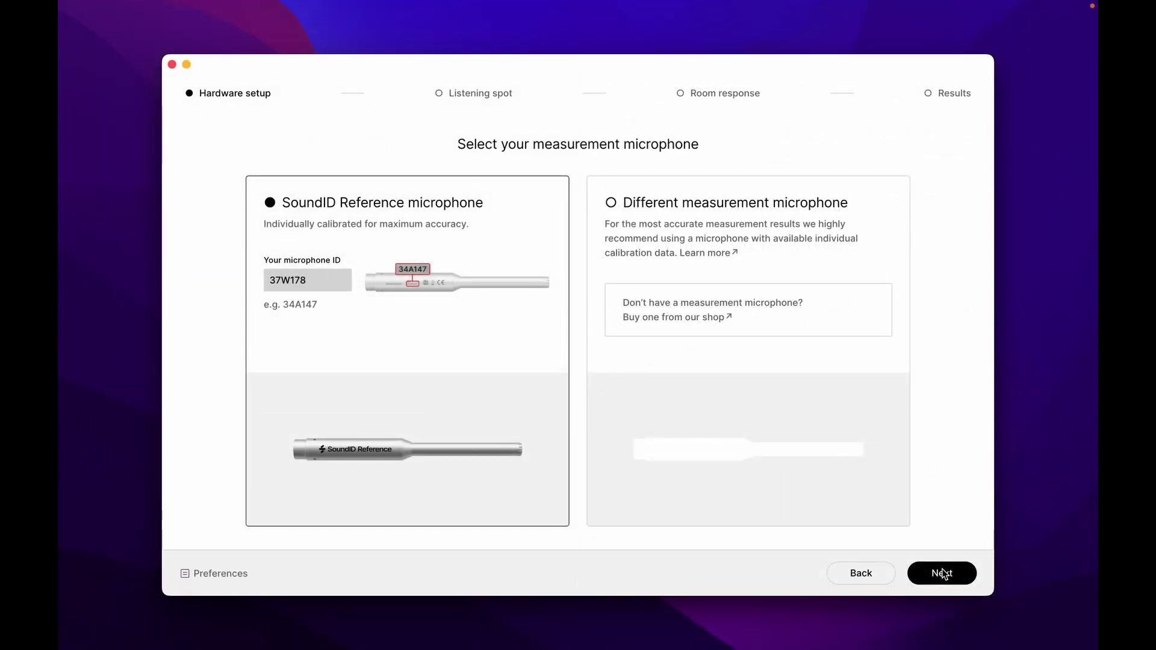
Advance to the individual mic calibration profile showing 0°, 30° and 90° curves
left_click(942, 574)
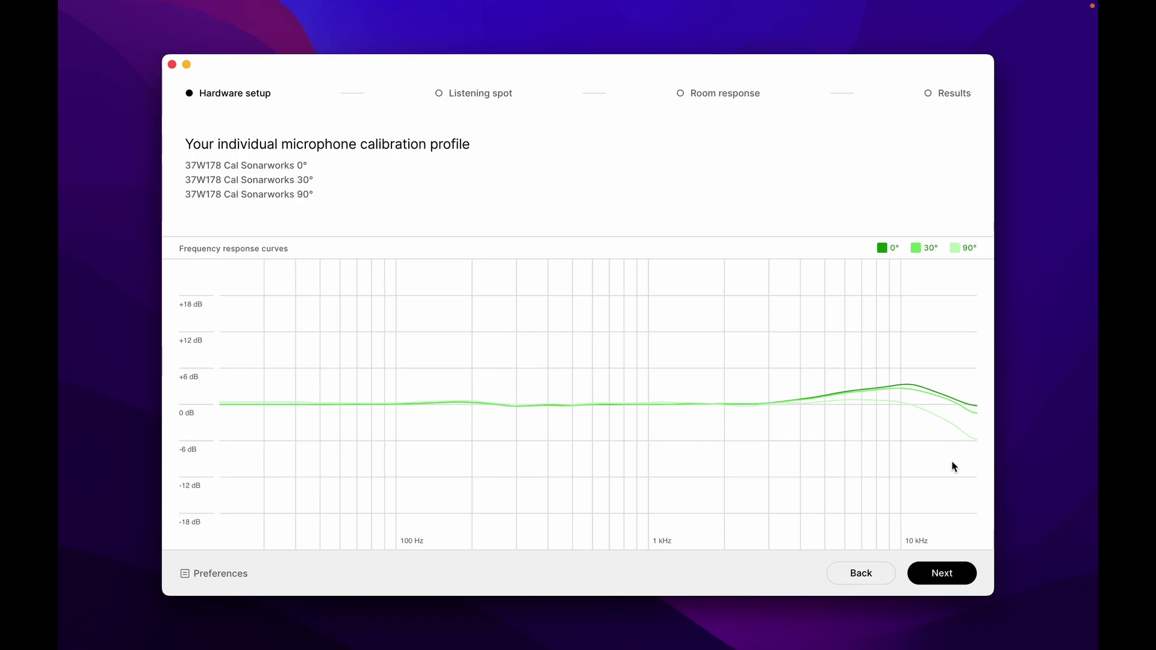
Advance to output channel assignment with left on iD4 Analogue 1 and right on Analogue 2
left_click(957, 580)
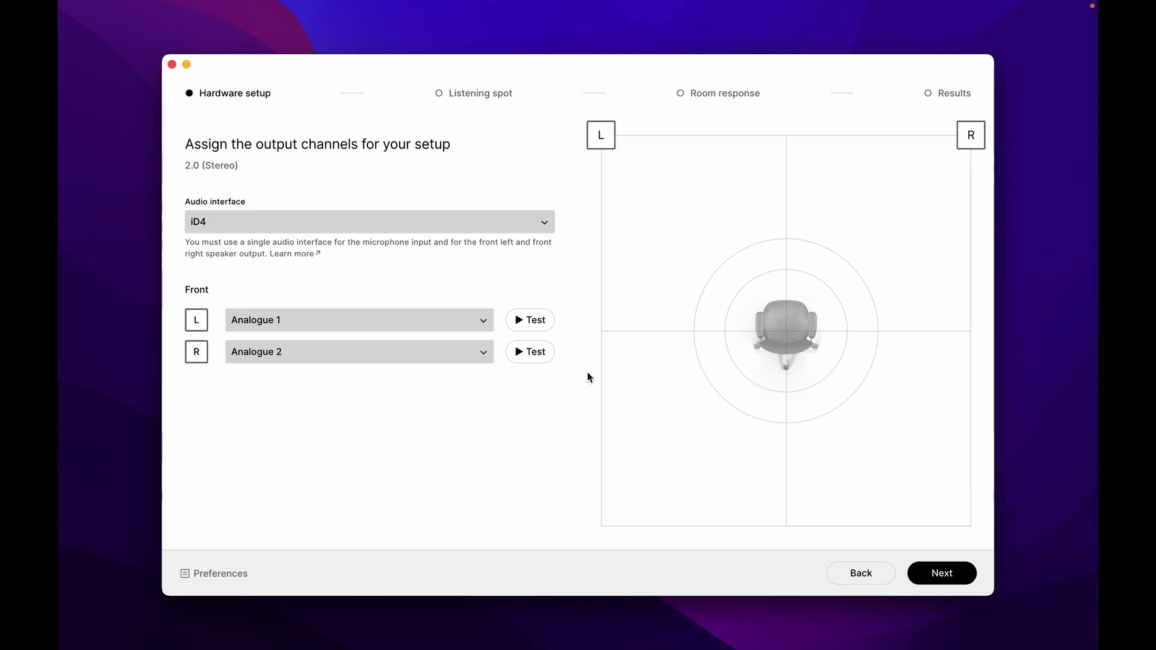
Finish hardware setup, play the test tone, and confirm the speaker volume is set
left_click(960, 579)
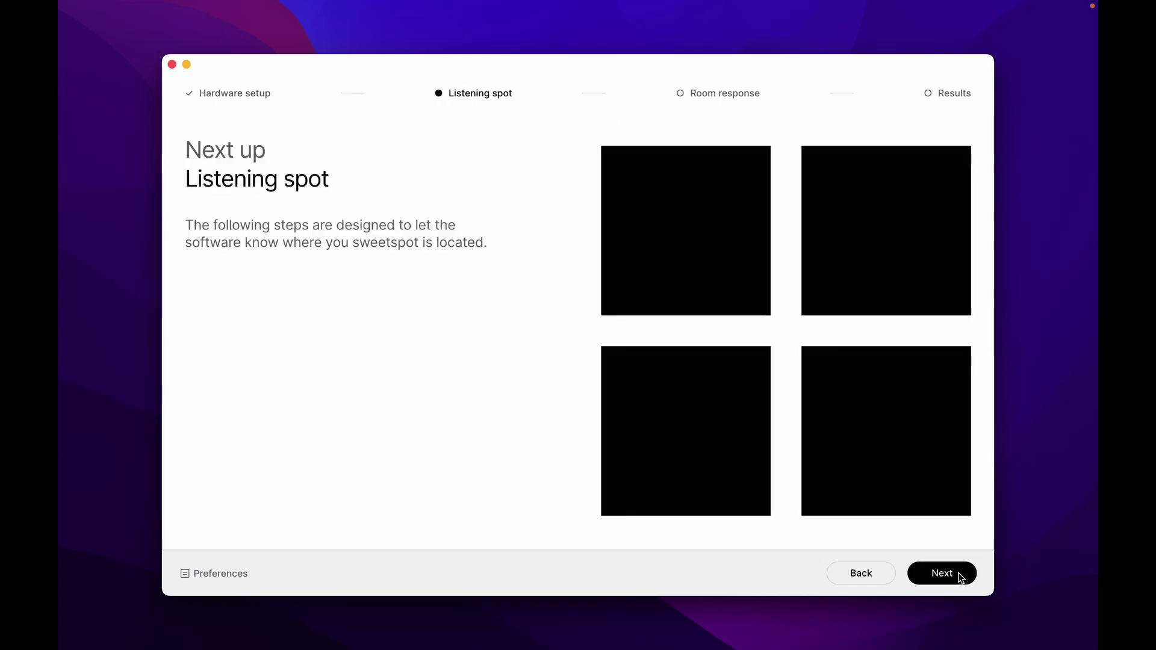
left_click(960, 577)
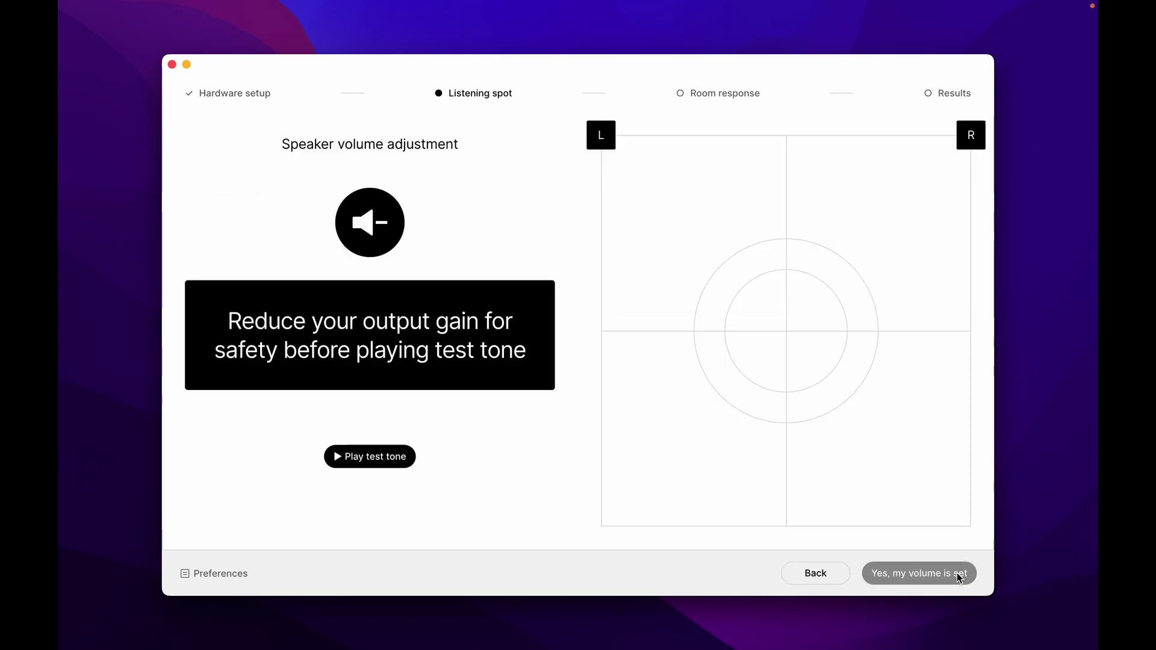
left_click(388, 461)
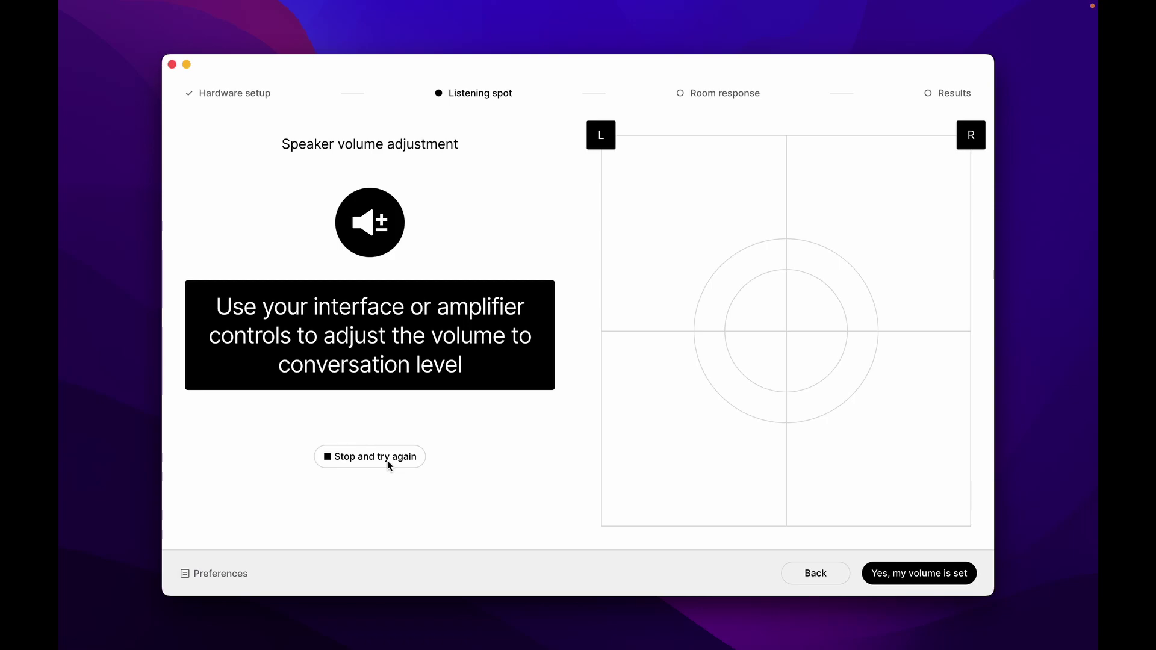
left_click(912, 573)
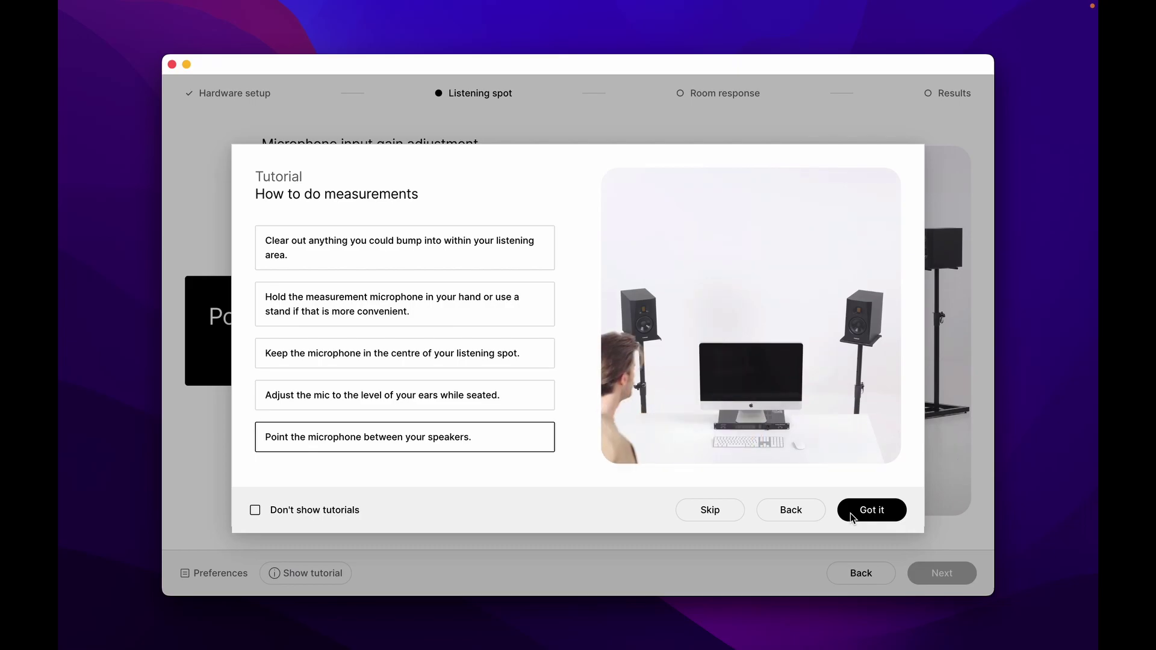
Dismiss the measurement tutorial and run the microphone gain adjustment until it reports done
left_click(851, 516)
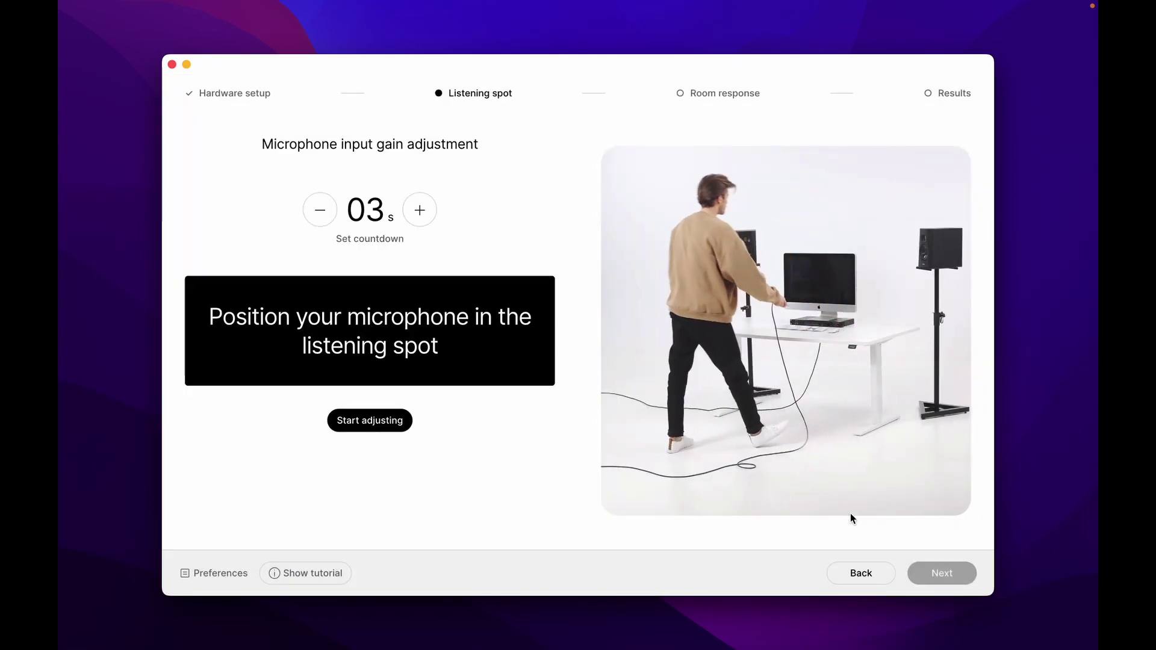
left_click(410, 424)
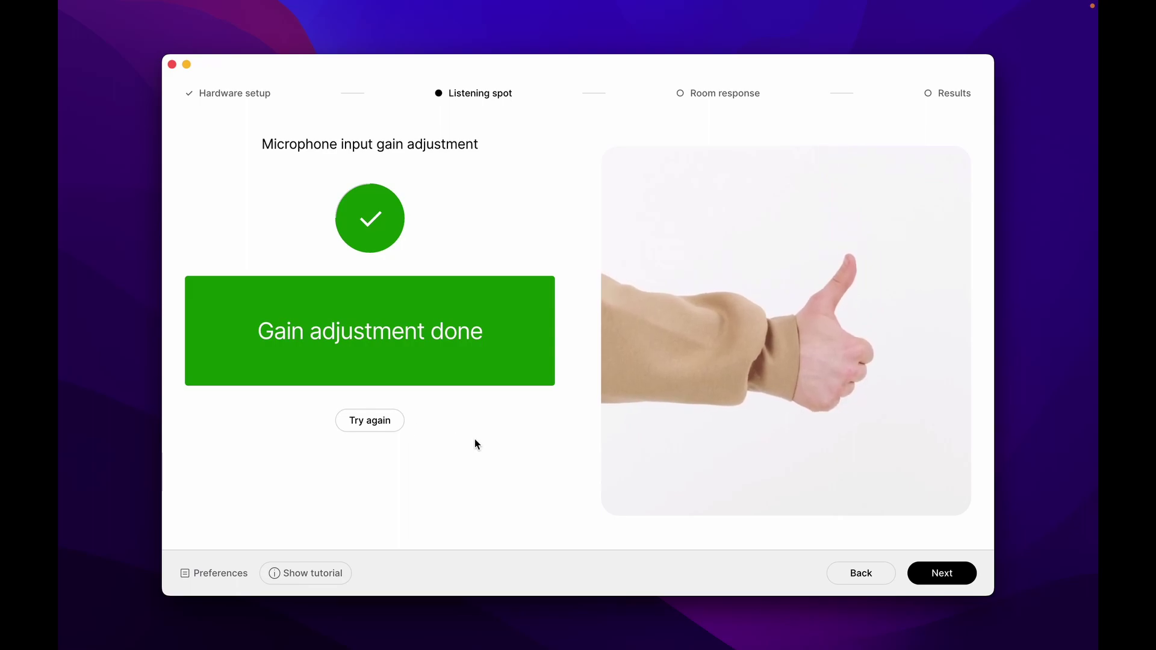
Keep Metric units and continue to the front left speaker distance tutorial
left_click(950, 575)
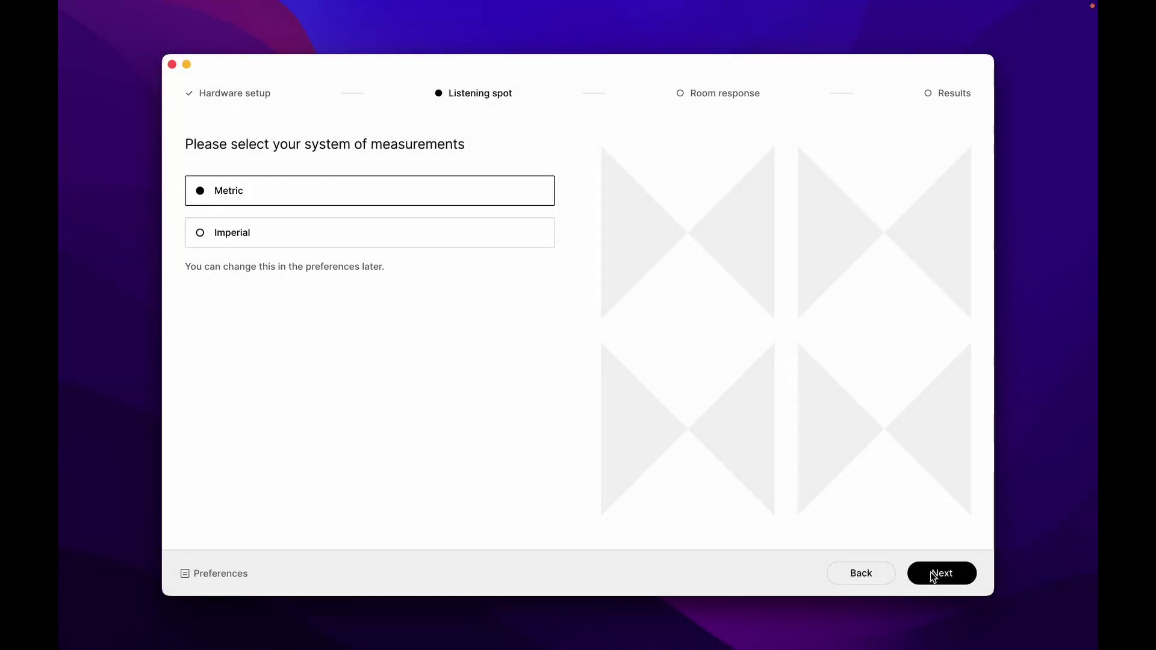
left_click(933, 575)
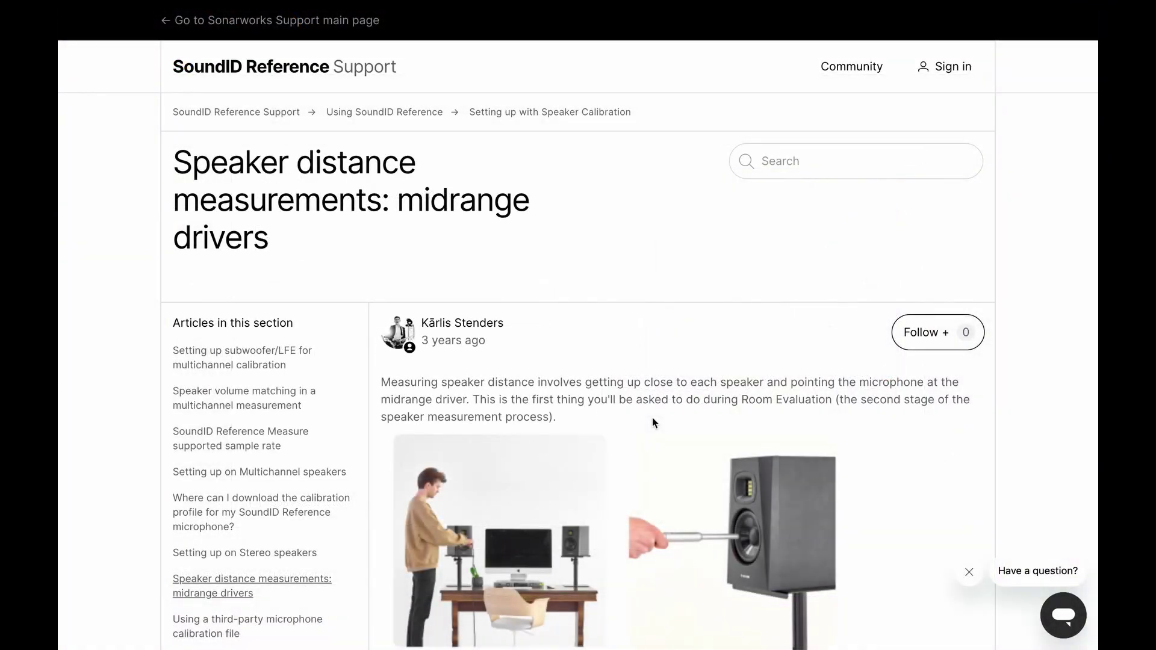
scroll(653, 419, "down", 10)
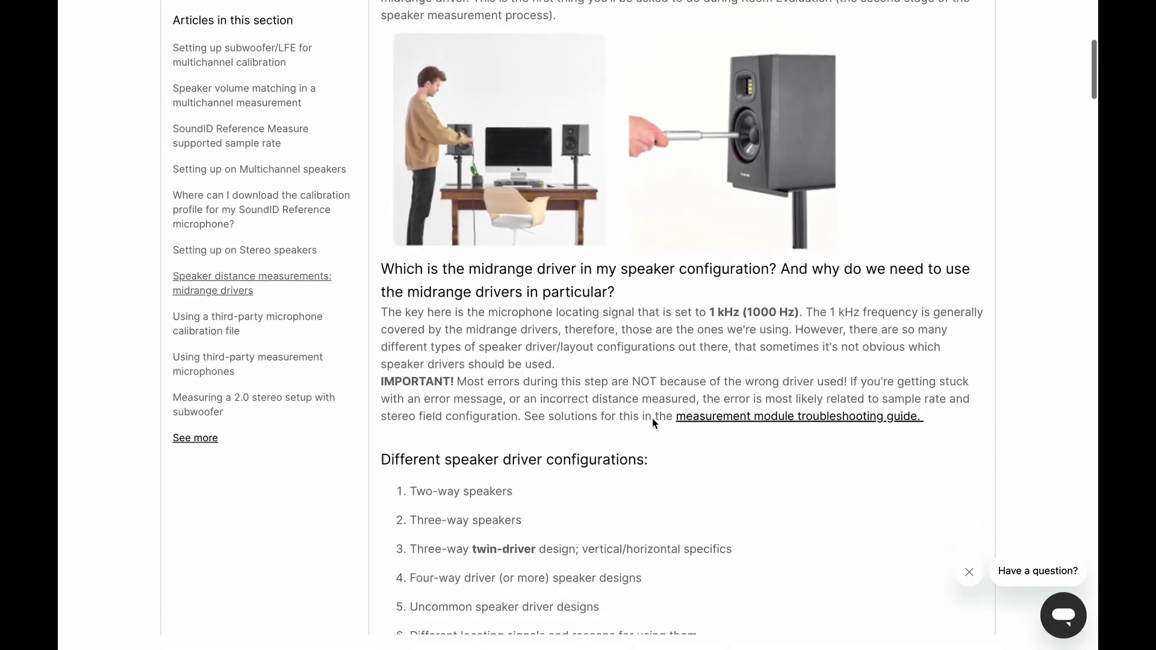
scroll(652, 424, "down", 2)
scroll(652, 422, "down", 10)
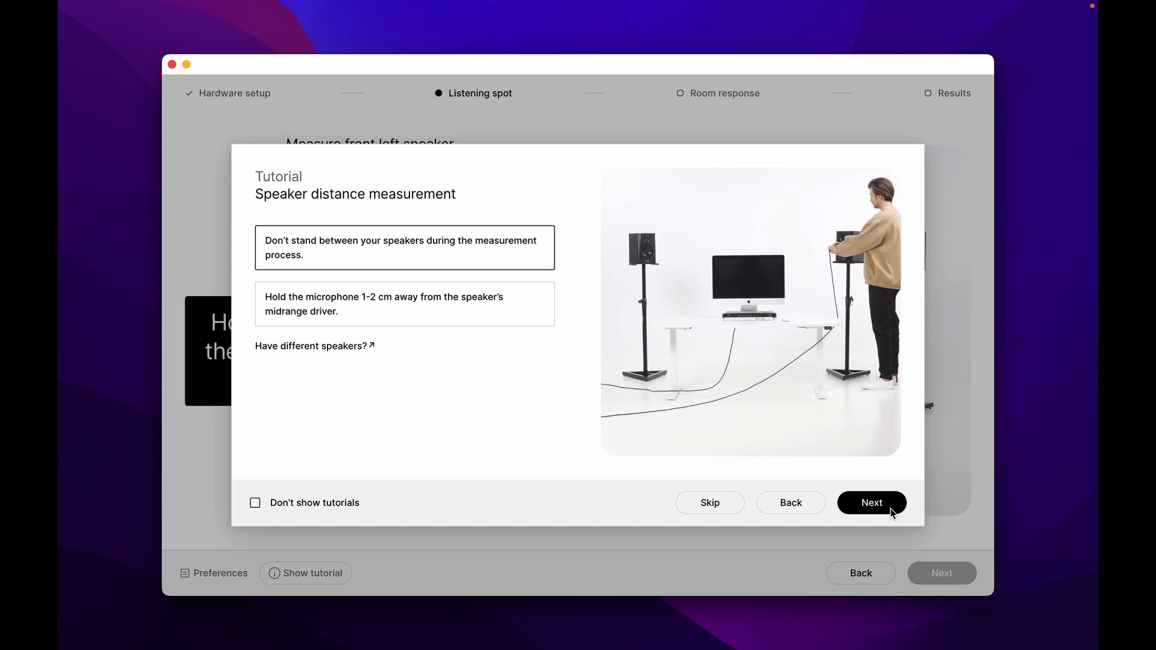
Finish the distance tutorial, measure the front right speaker, and review the 139 cm front distance
left_click(891, 510)
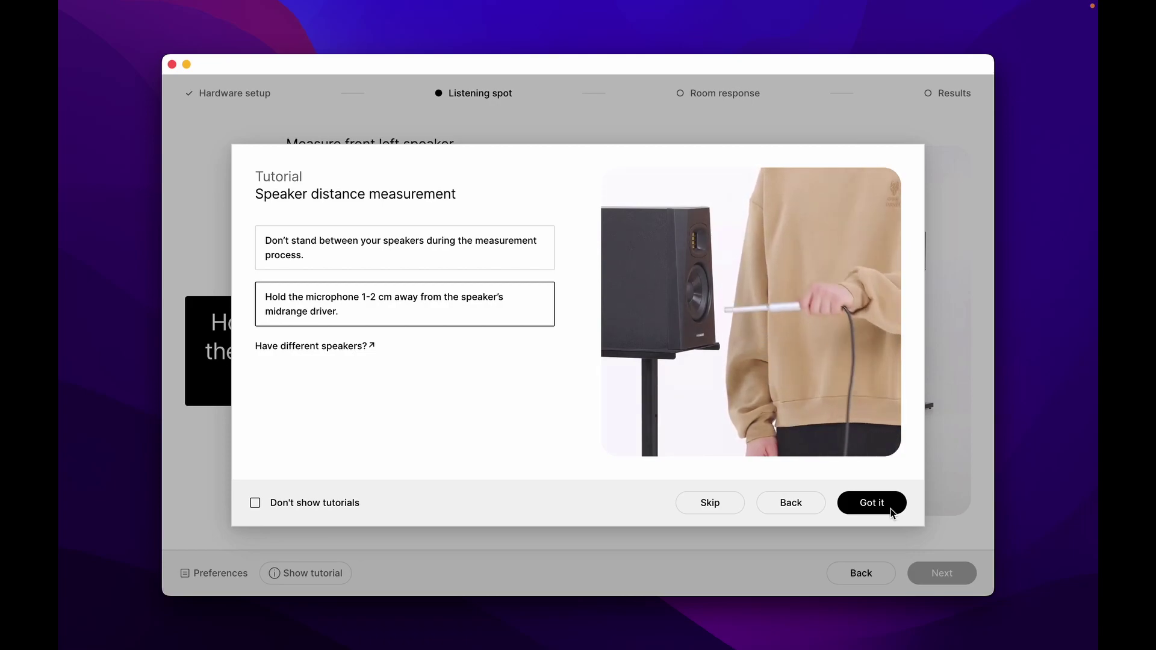
left_click(889, 509)
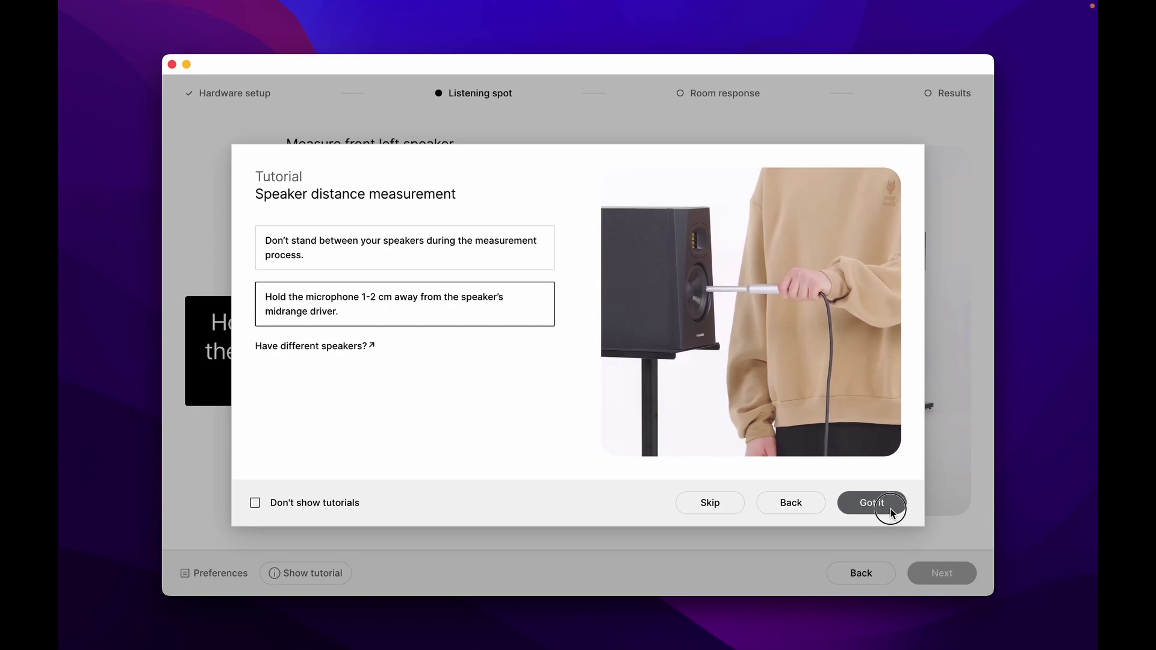
left_click(347, 444)
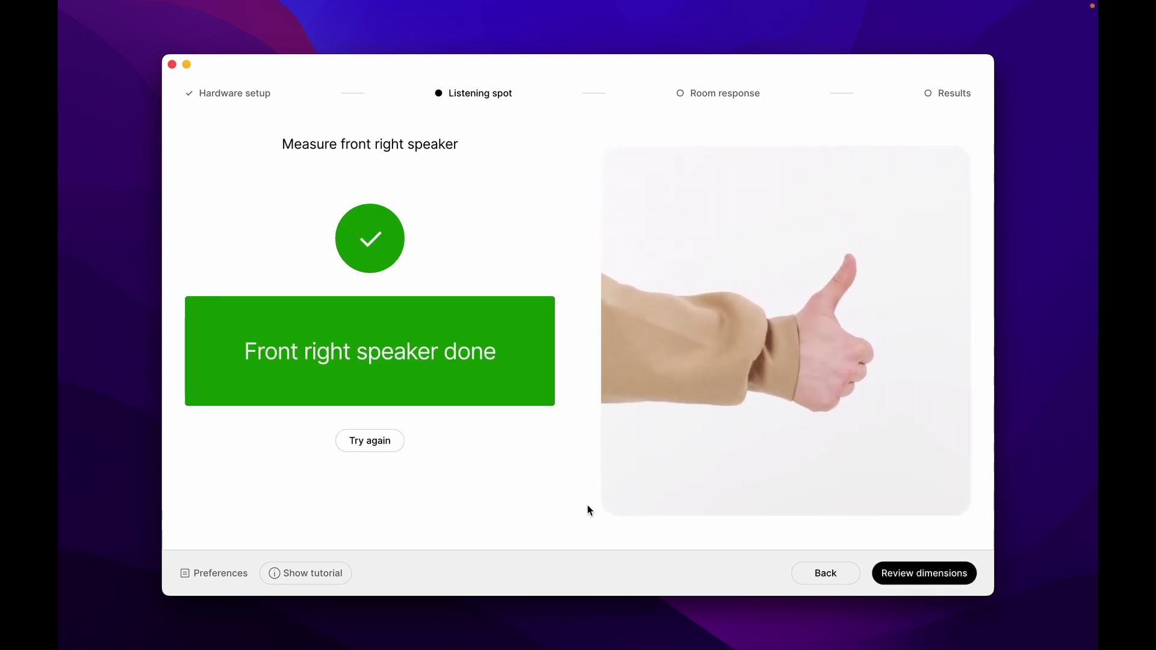
left_click(914, 580)
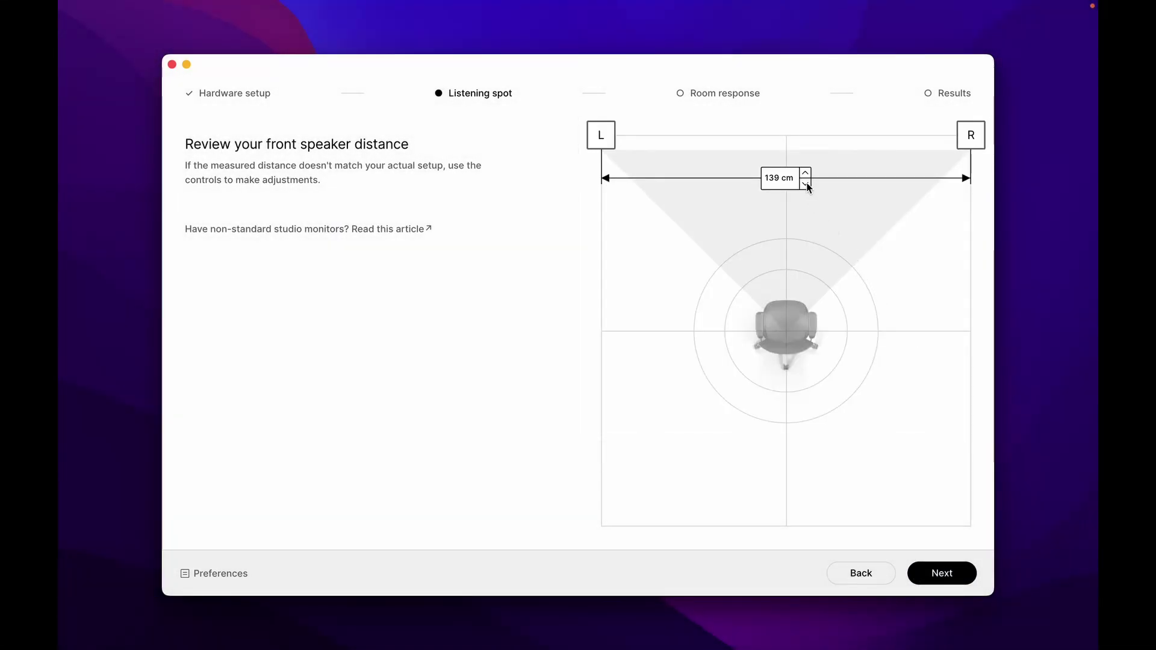
Change the front speaker distance from 139 cm to 140 cm and confirm it
left_click(805, 175)
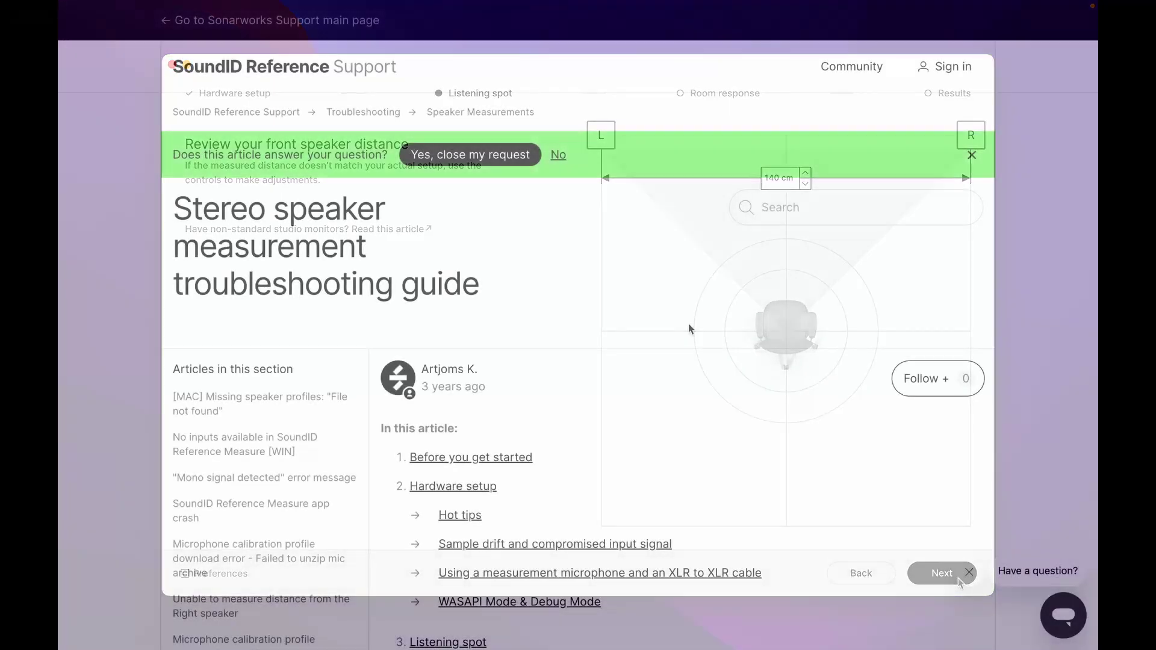
scroll(688, 328, "down", 6)
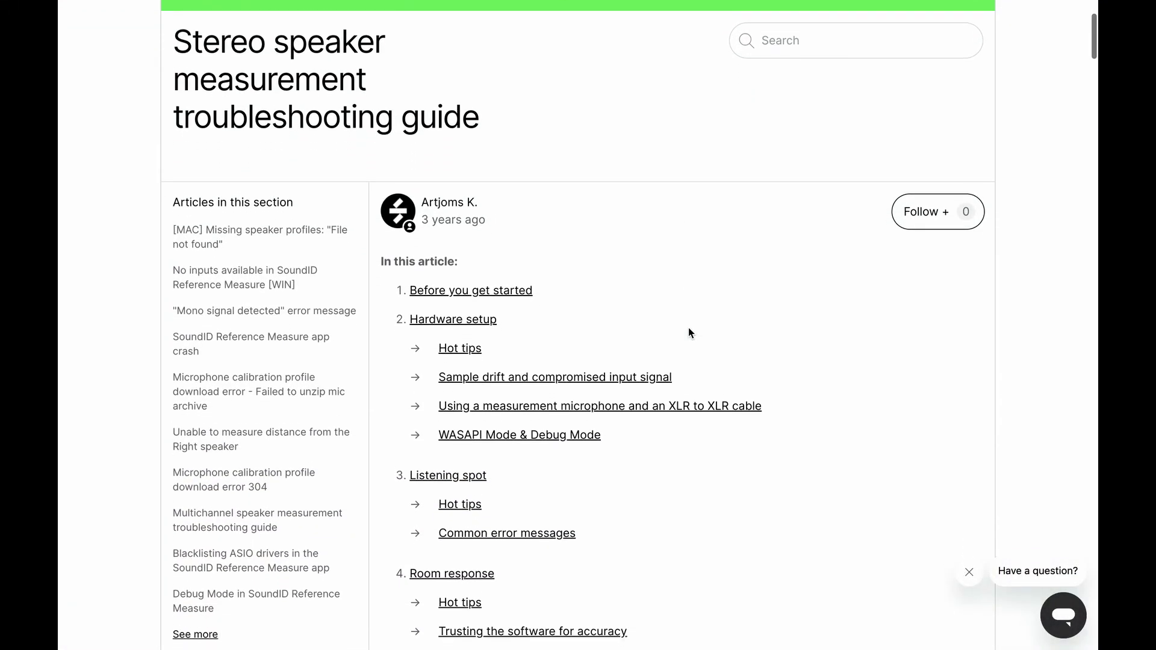
scroll(688, 328, "down", 10)
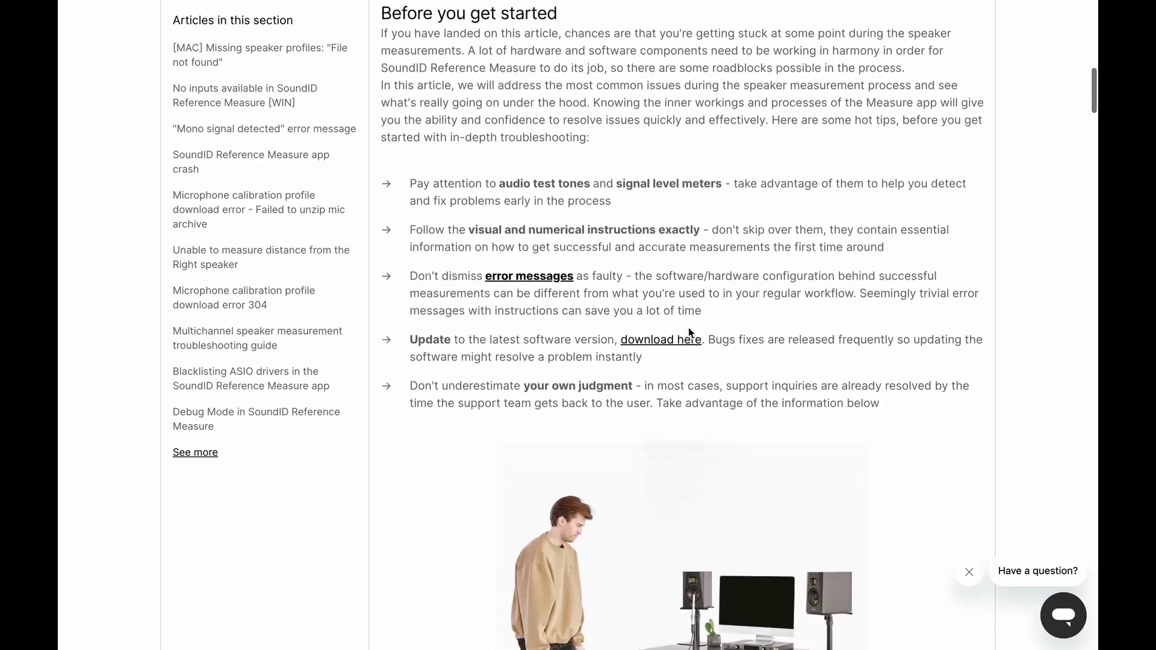
scroll(688, 327, "down", 6)
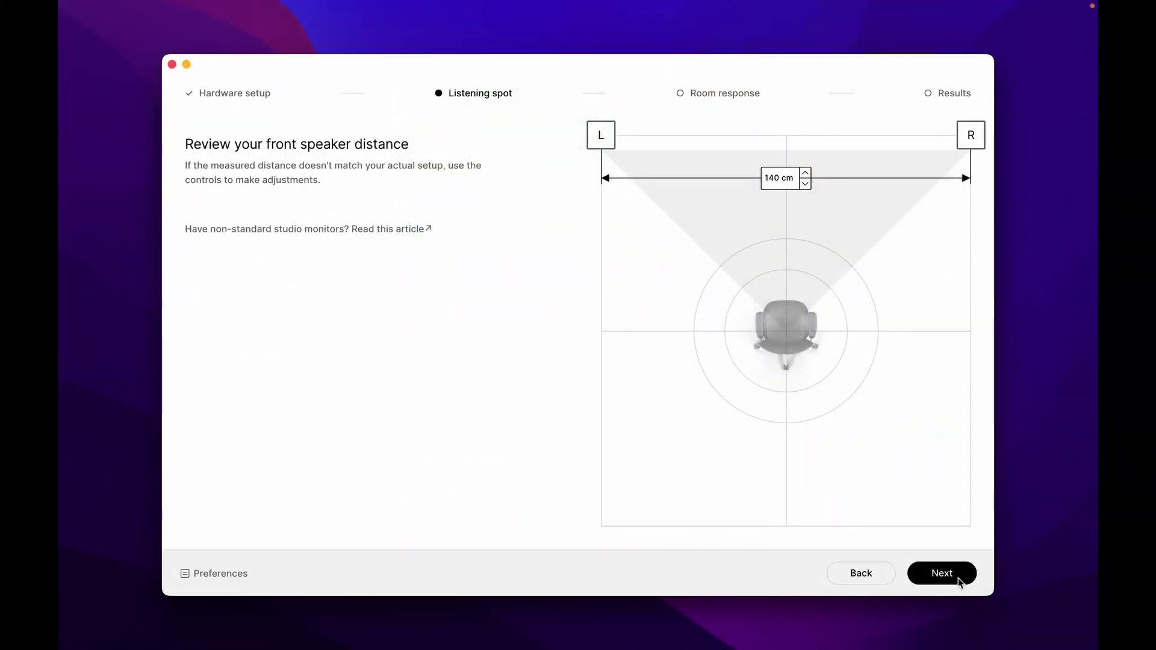
left_click(958, 578)
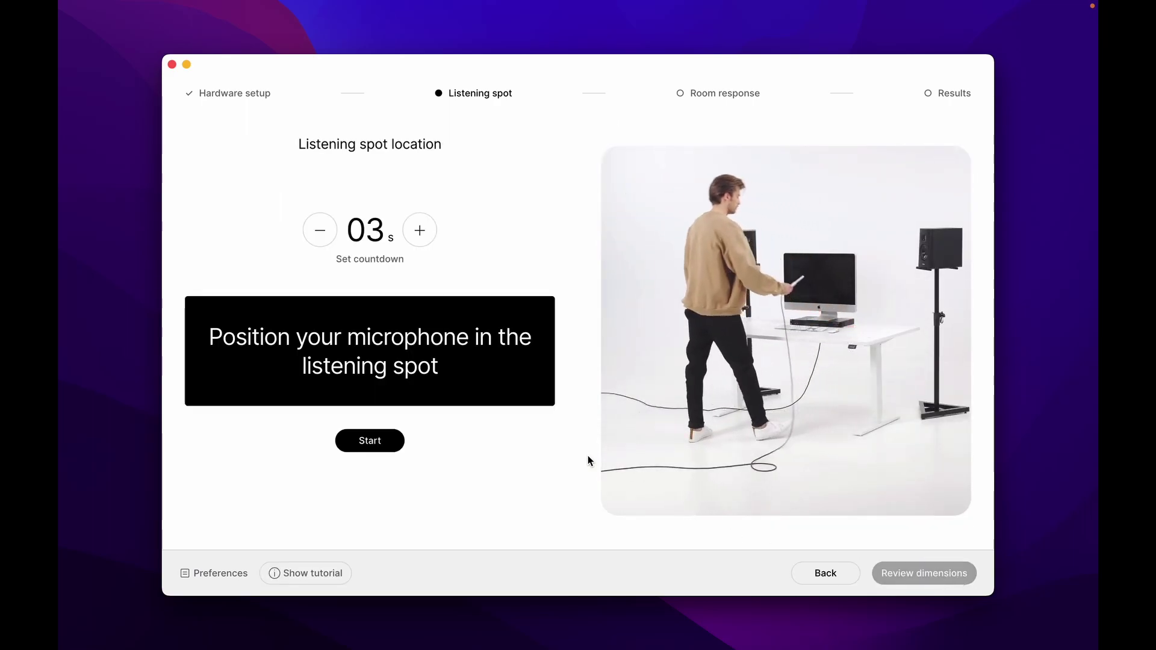
Locate the listening spot and accept its 91 cm distance to each speaker
left_click(384, 445)
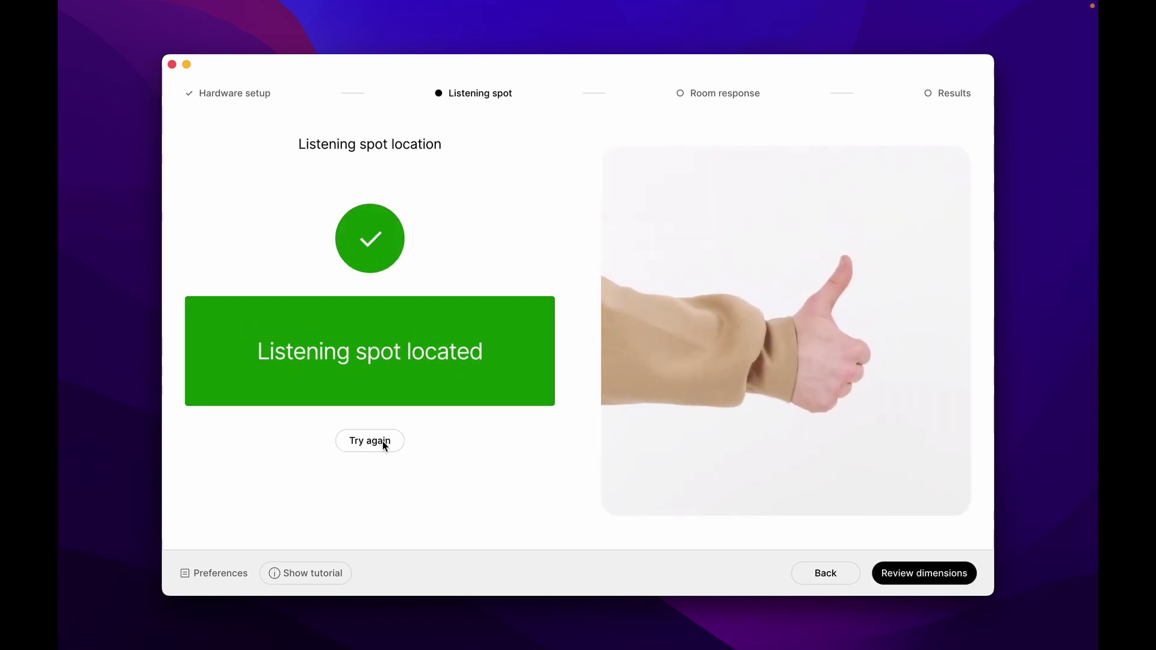
left_click(899, 581)
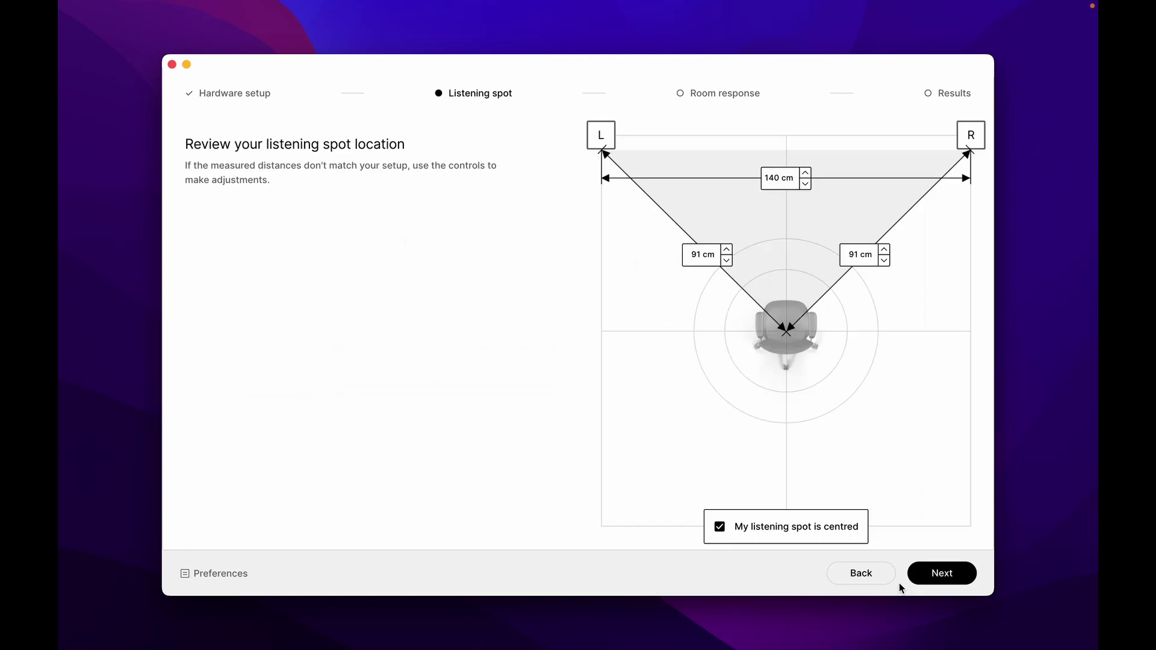
left_click(947, 576)
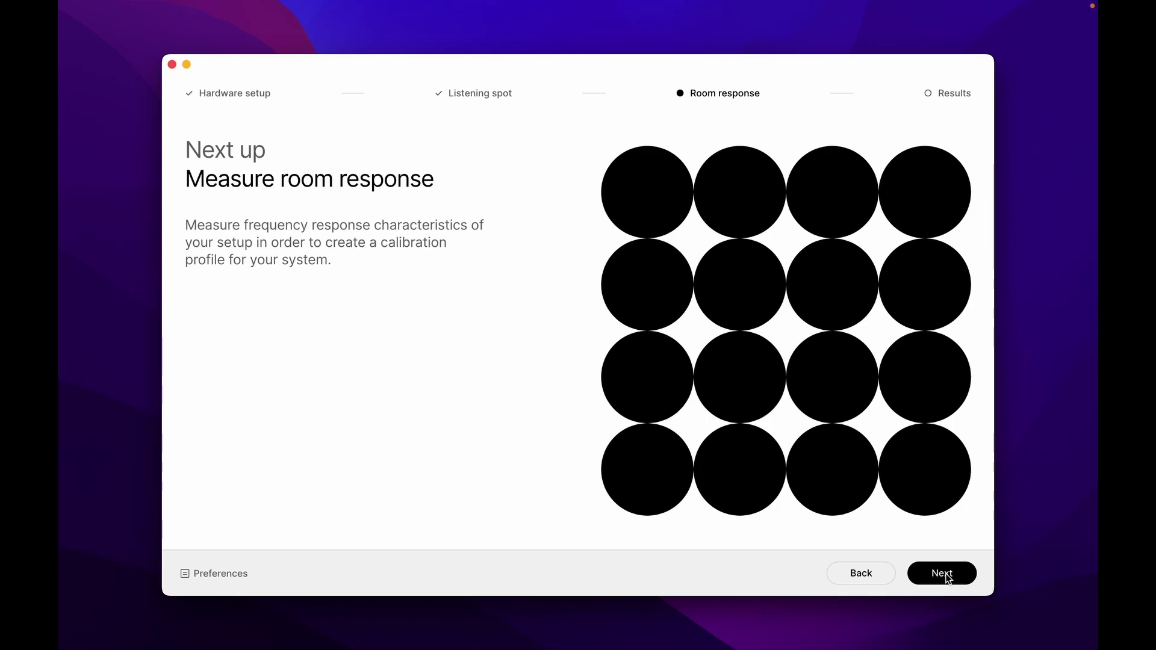
Start the room frequency response measurements, completing the first point with 36 remaining
left_click(943, 573)
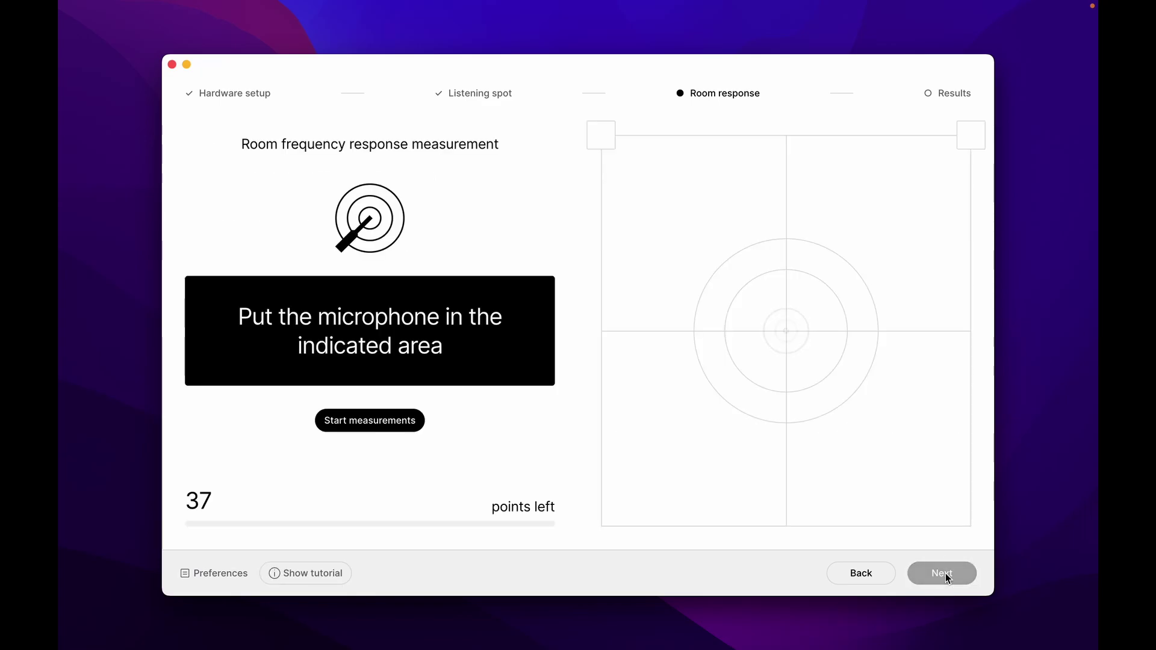
left_click(401, 421)
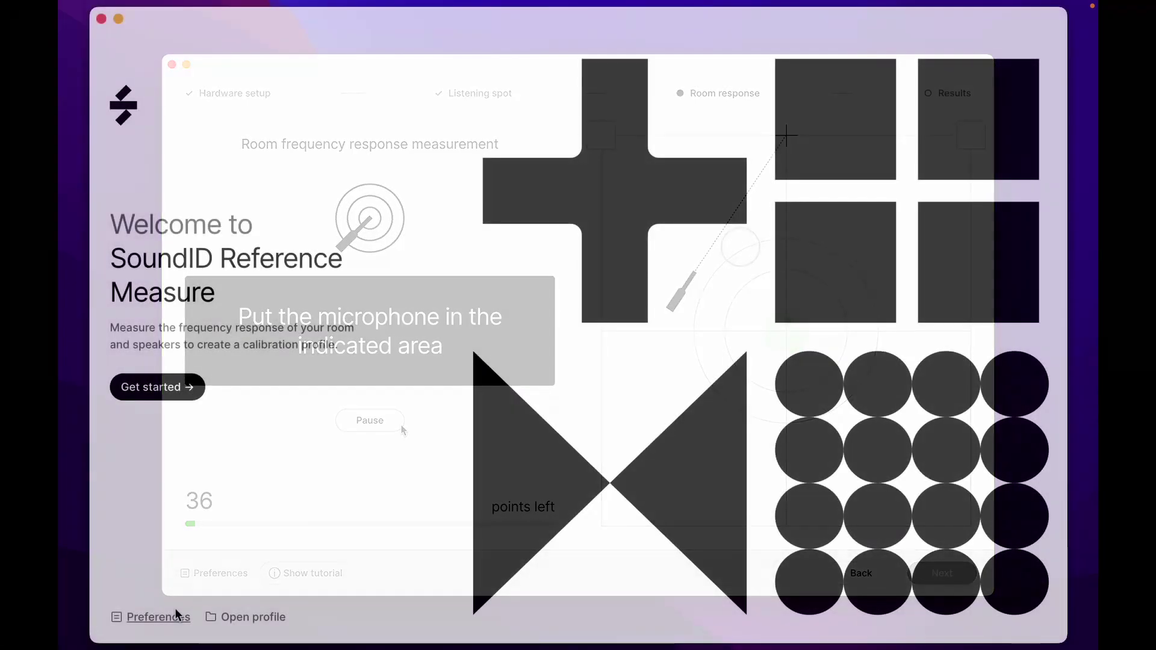
Set the microphone locating signal to Signal C in Preferences
left_click(175, 614)
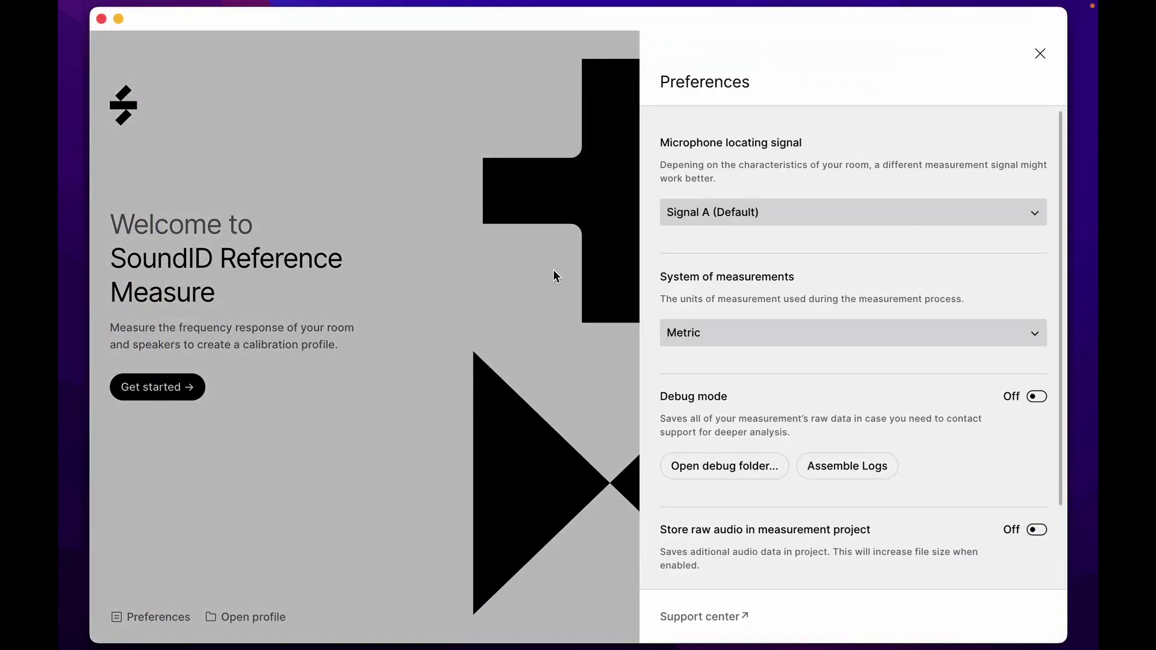
left_click(750, 217)
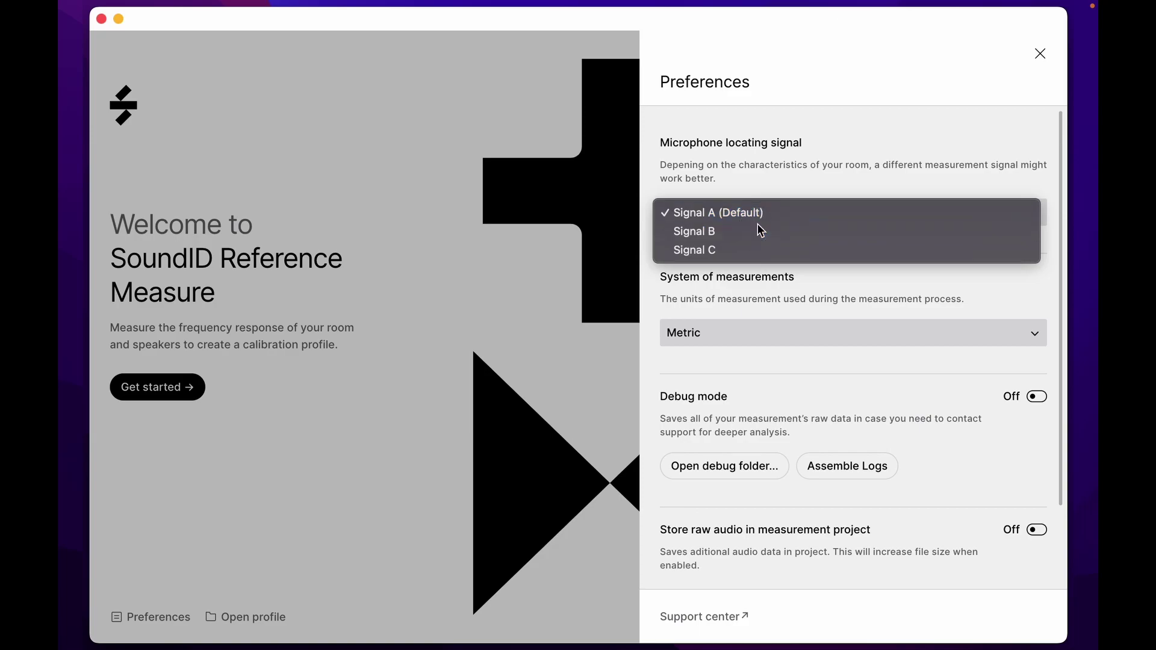
left_click(759, 228)
left_click(759, 226)
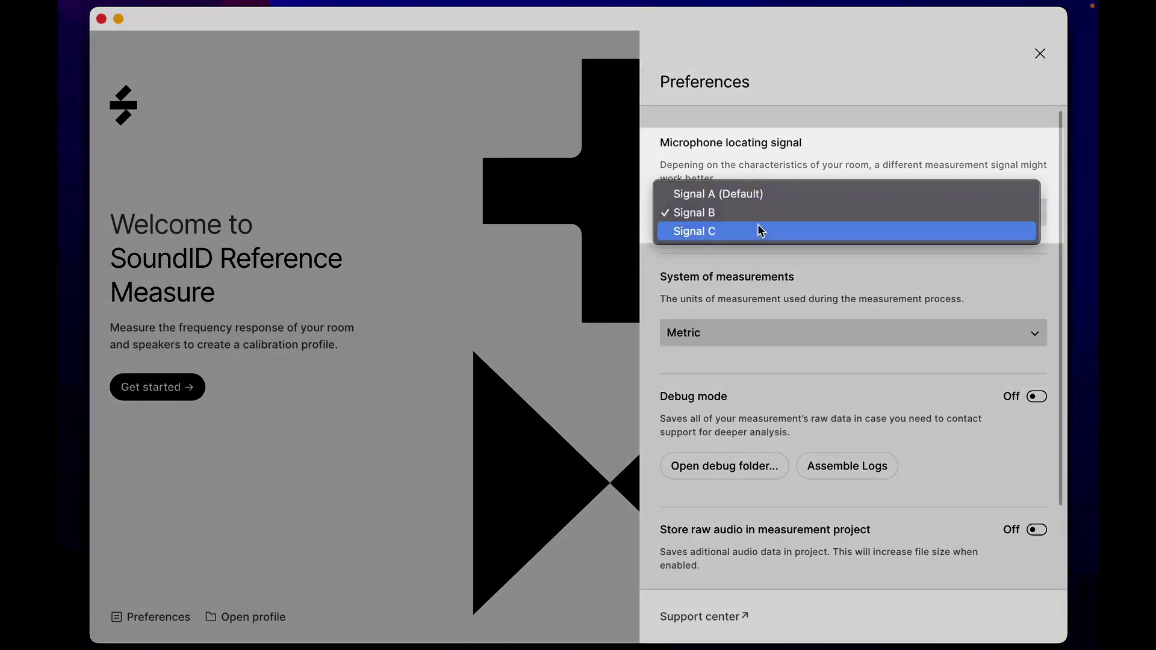
left_click(758, 230)
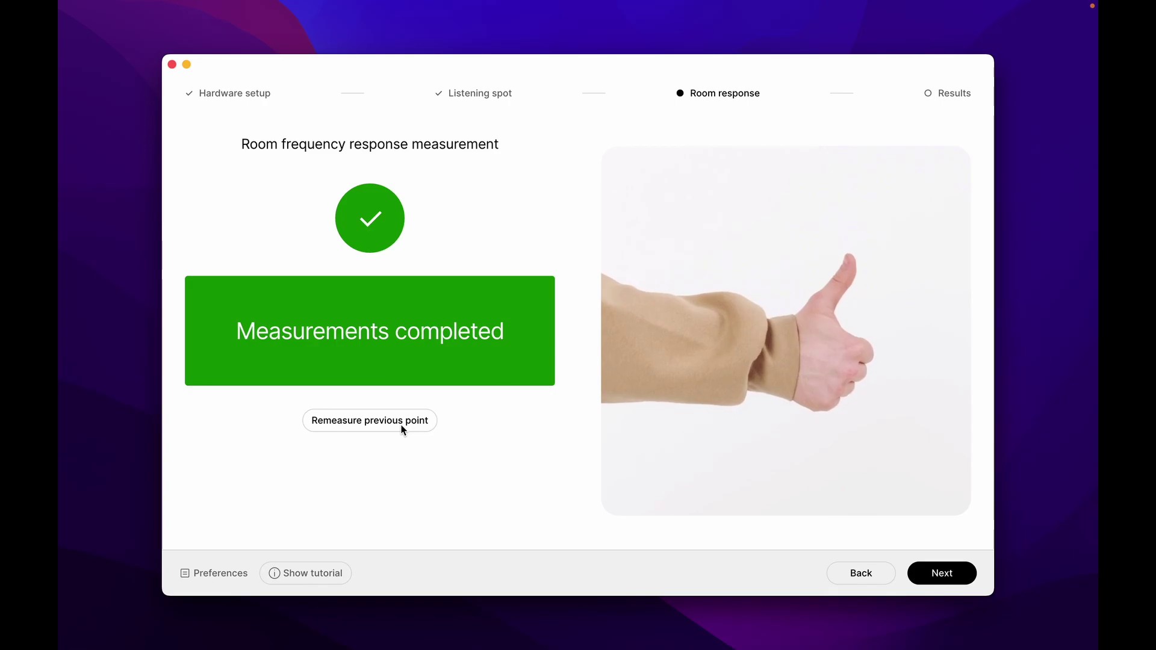
Review the left and right response curves and save the profile as 'Tutorial'
left_click(936, 566)
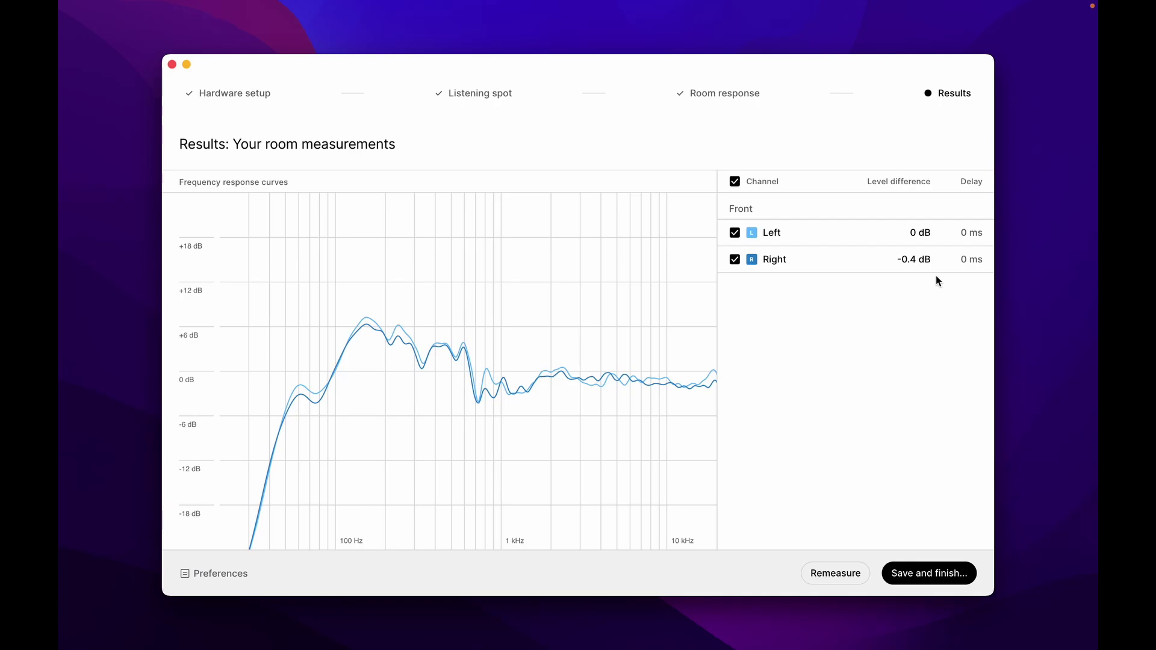
left_click(955, 580)
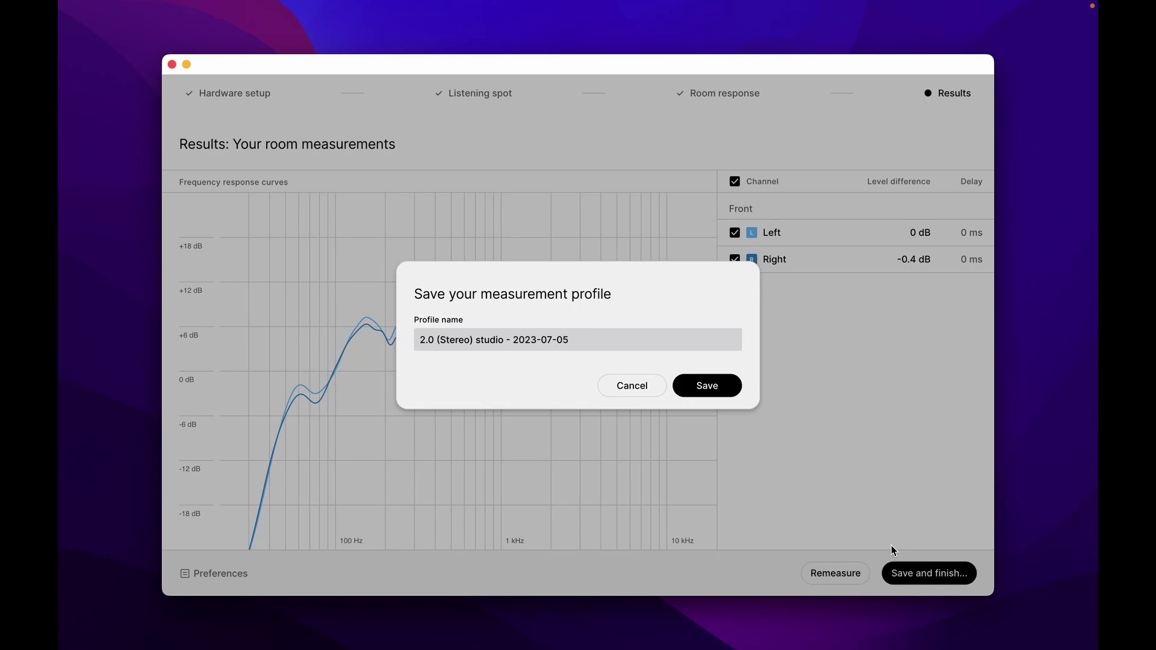
left_click_drag(656, 336, 381, 336)
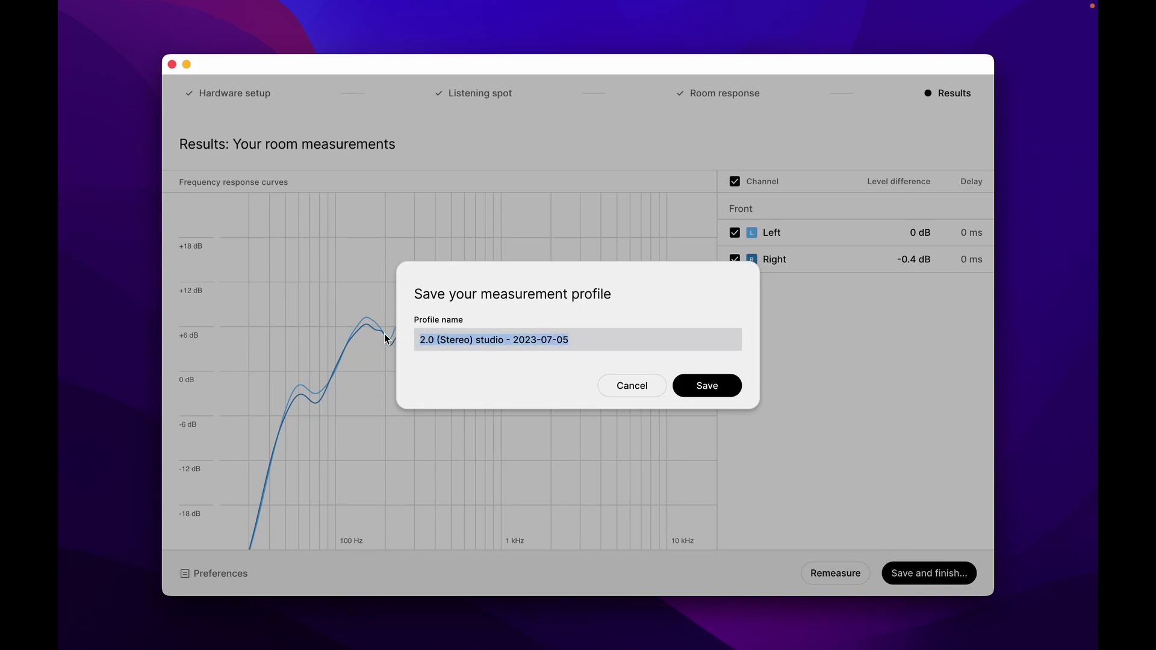
type("Tutorial")
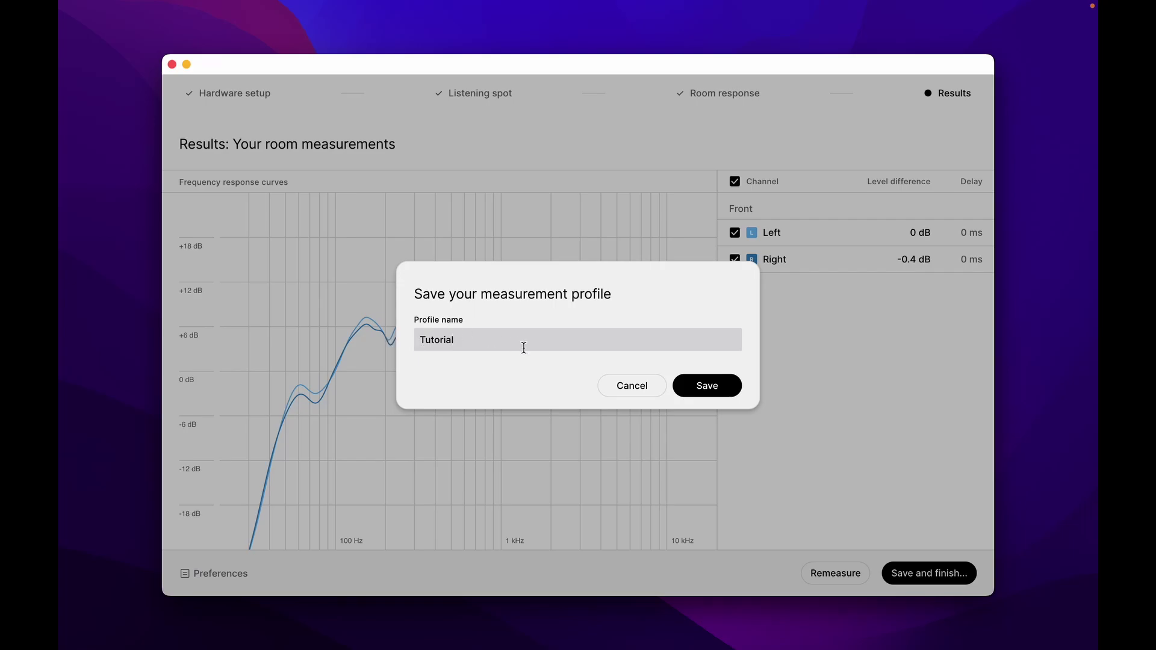
left_click(705, 388)
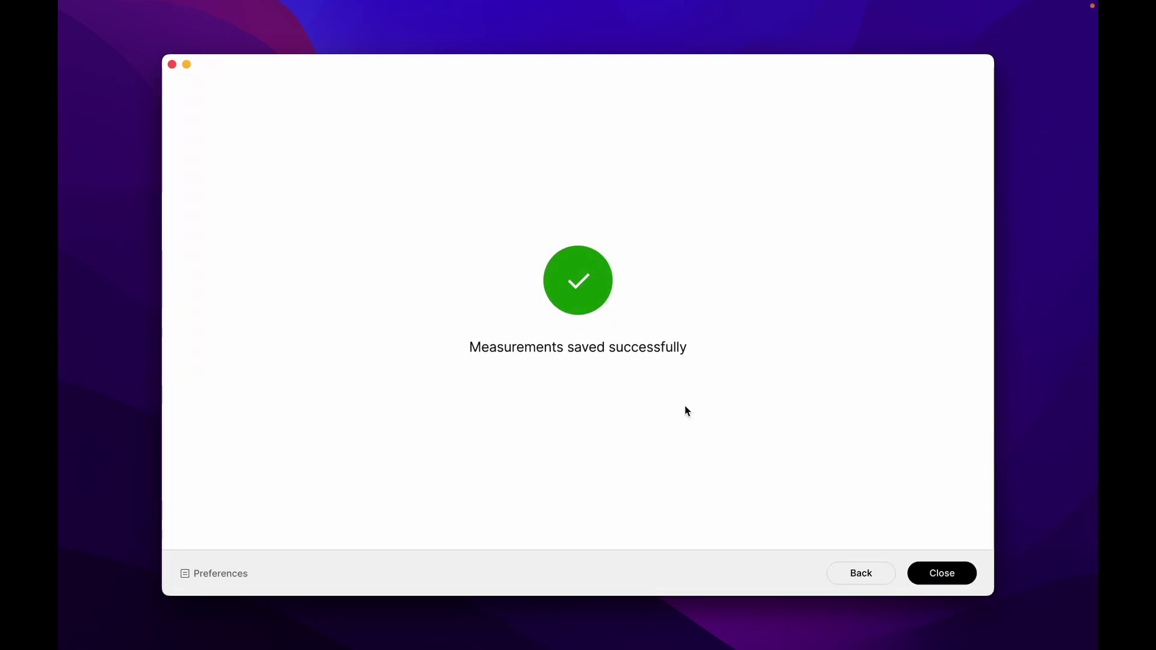